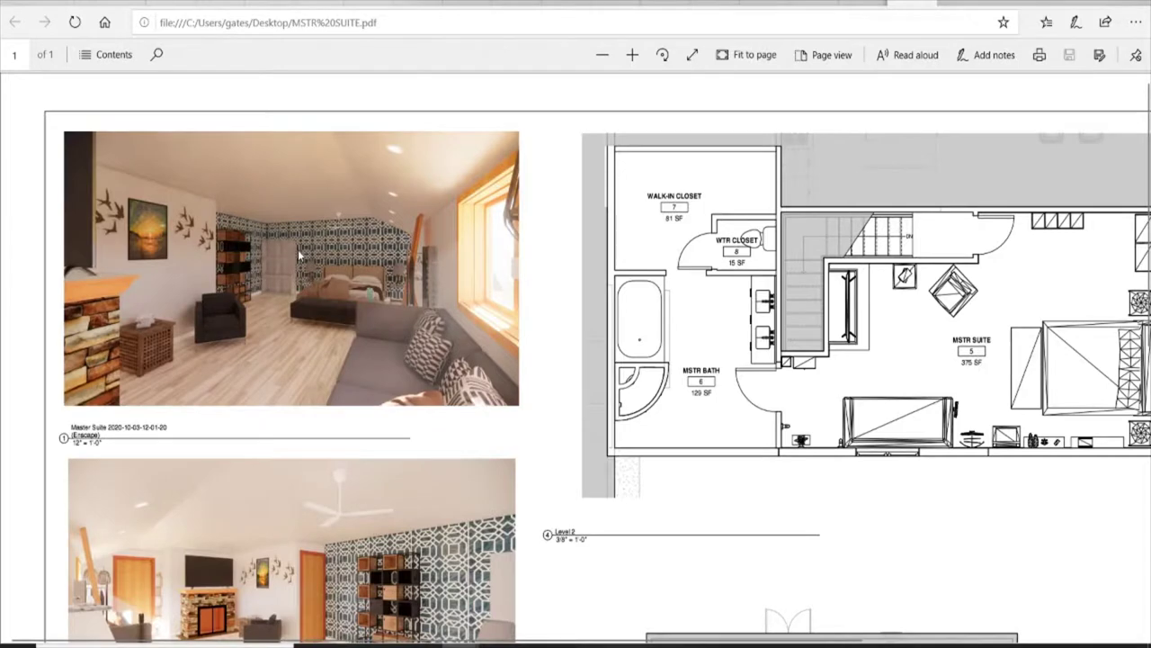
Step: Zoom and orbit the 3D model to look it over
{"action": "scroll", "coordinate": [297, 249], "scroll_direction": "down", "scroll_amount": 3}
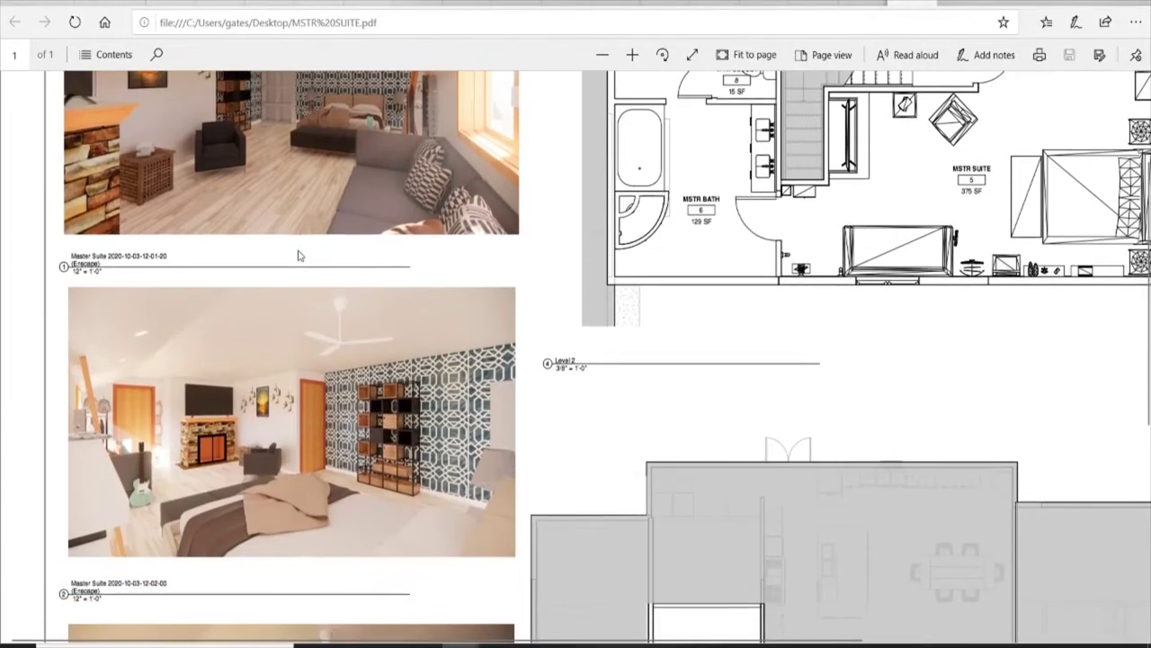
{"action": "scroll", "coordinate": [298, 249], "scroll_direction": "down", "scroll_amount": 3}
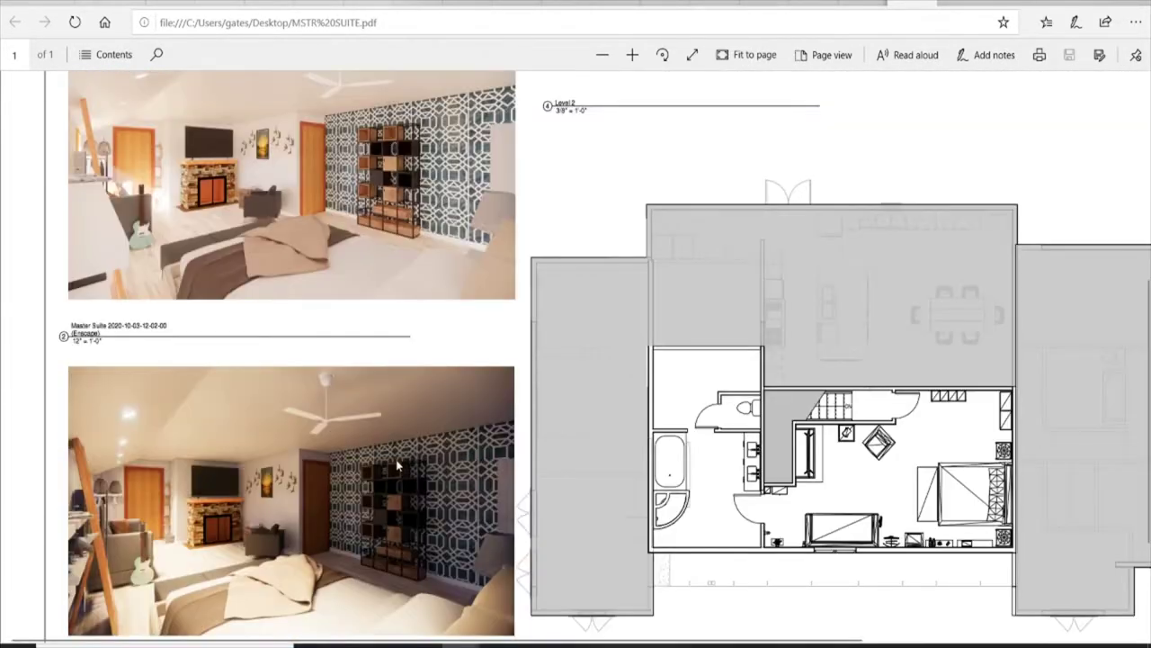
{"action": "scroll", "coordinate": [251, 461], "scroll_direction": "up", "scroll_amount": 1}
{"action": "scroll", "coordinate": [393, 583], "scroll_direction": "up", "scroll_amount": 2, "text": "ctrl"}
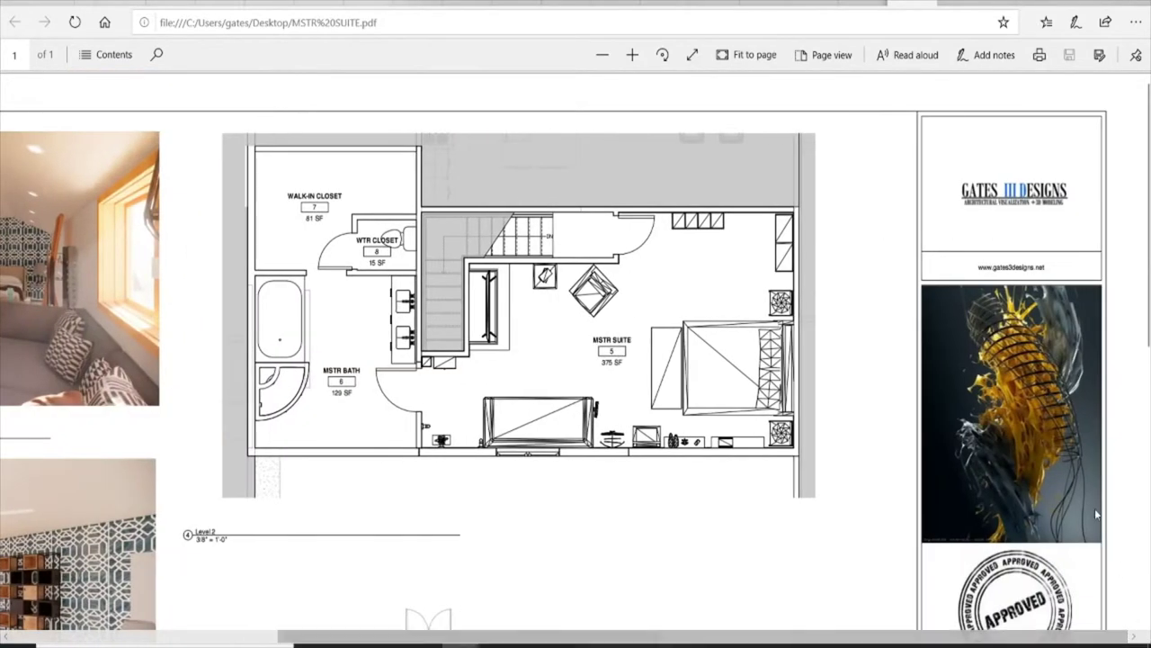
{"action": "scroll", "coordinate": [1110, 252], "scroll_direction": "down", "scroll_amount": 1}
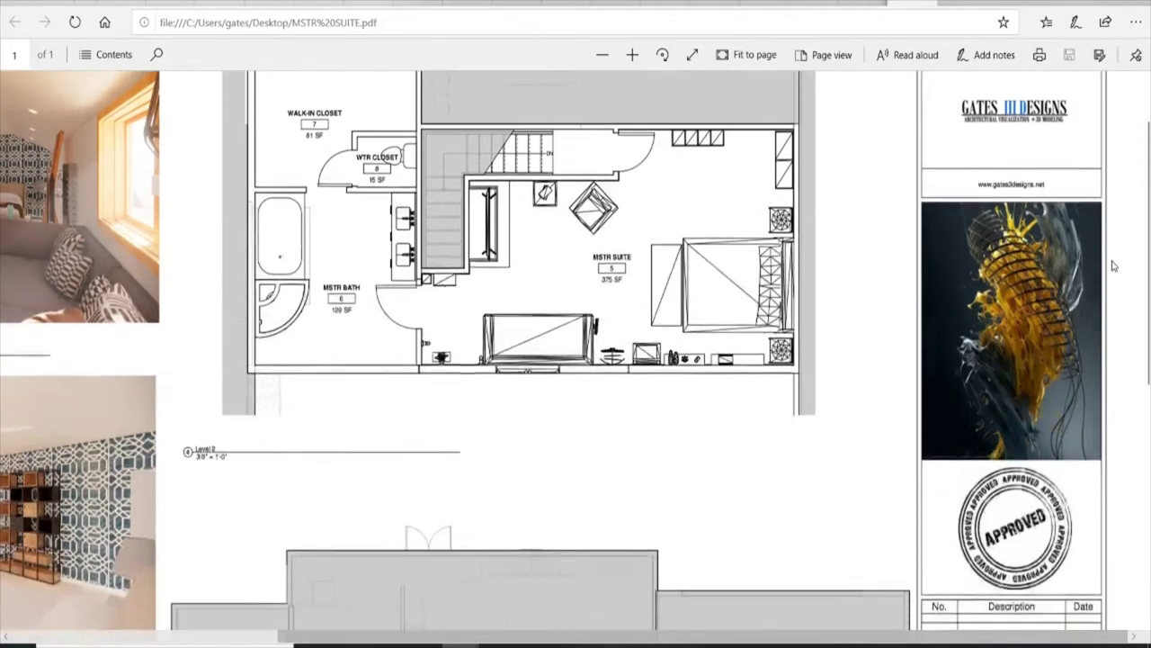
{"action": "scroll", "coordinate": [1110, 257], "scroll_direction": "down", "scroll_amount": 2}
{"action": "scroll", "coordinate": [1112, 261], "scroll_direction": "down", "scroll_amount": 3}
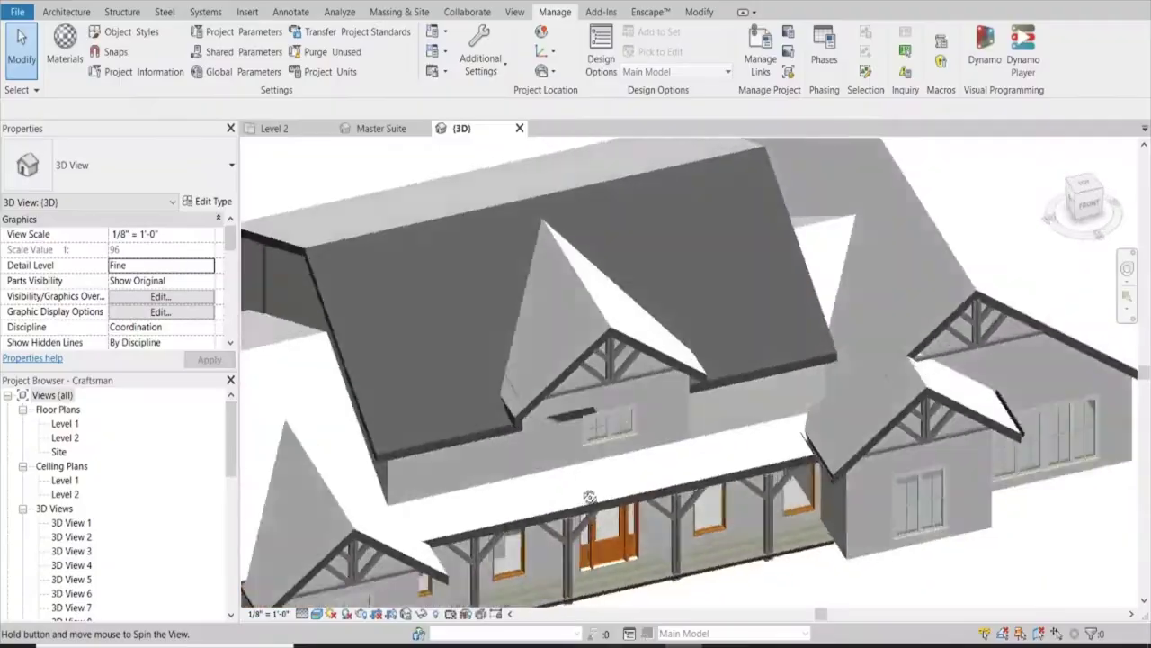
{"action": "mouse_move", "coordinate": [620, 378]}
{"action": "middle_mouse_down", "text": "shift"}
{"action": "mouse_move", "coordinate": [653, 384]}
{"action": "mouse_move", "coordinate": [620, 396]}
{"action": "middle_mouse_up", "text": "shift"}
Step: Open the Level 2 floor plan and zoom in on the master suite
{"action": "left_click", "coordinate": [283, 131]}
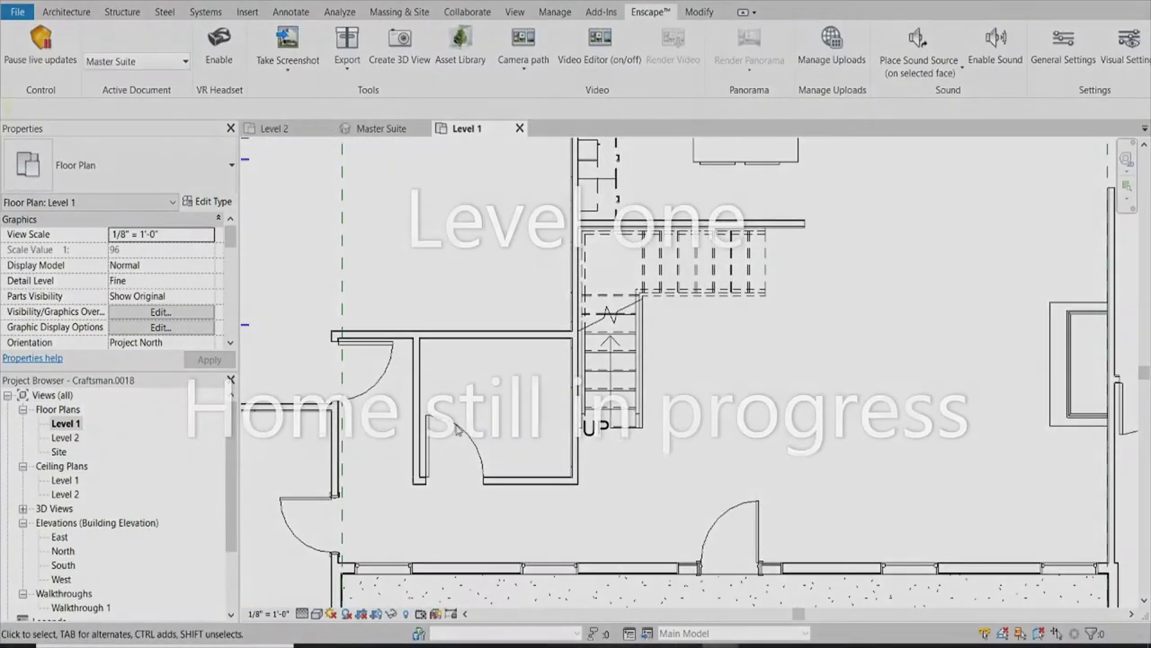
{"action": "scroll", "coordinate": [457, 430], "scroll_direction": "down", "scroll_amount": 3}
{"action": "scroll", "coordinate": [420, 445], "scroll_direction": "up", "scroll_amount": 2}
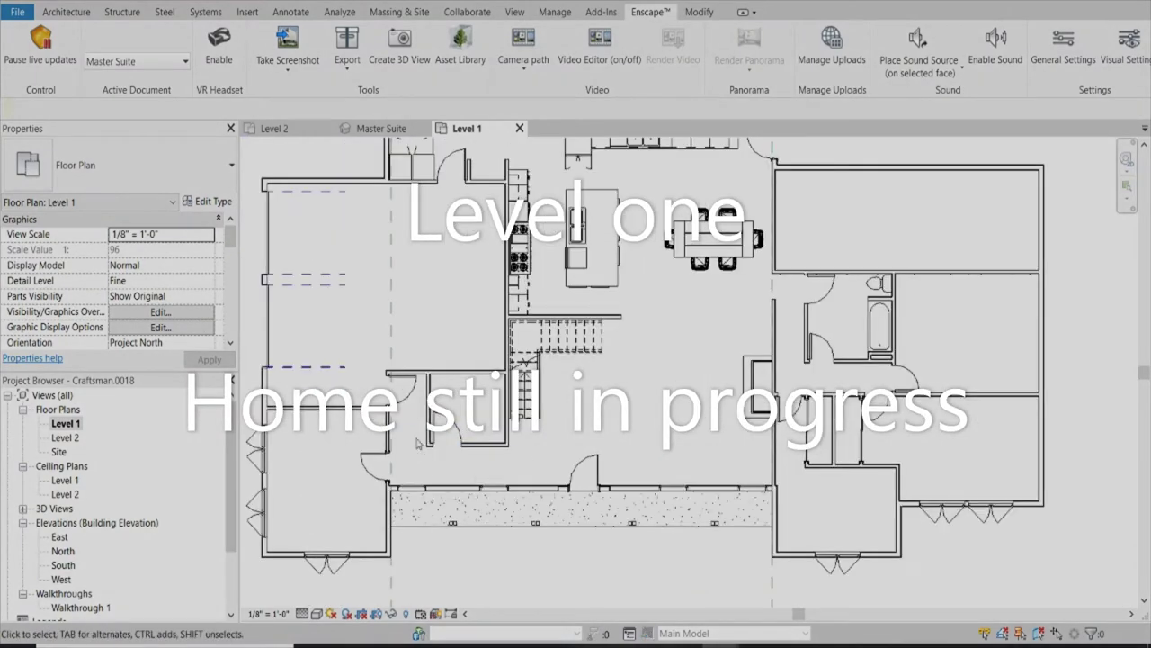
{"action": "scroll", "coordinate": [574, 423], "scroll_direction": "down", "scroll_amount": 2}
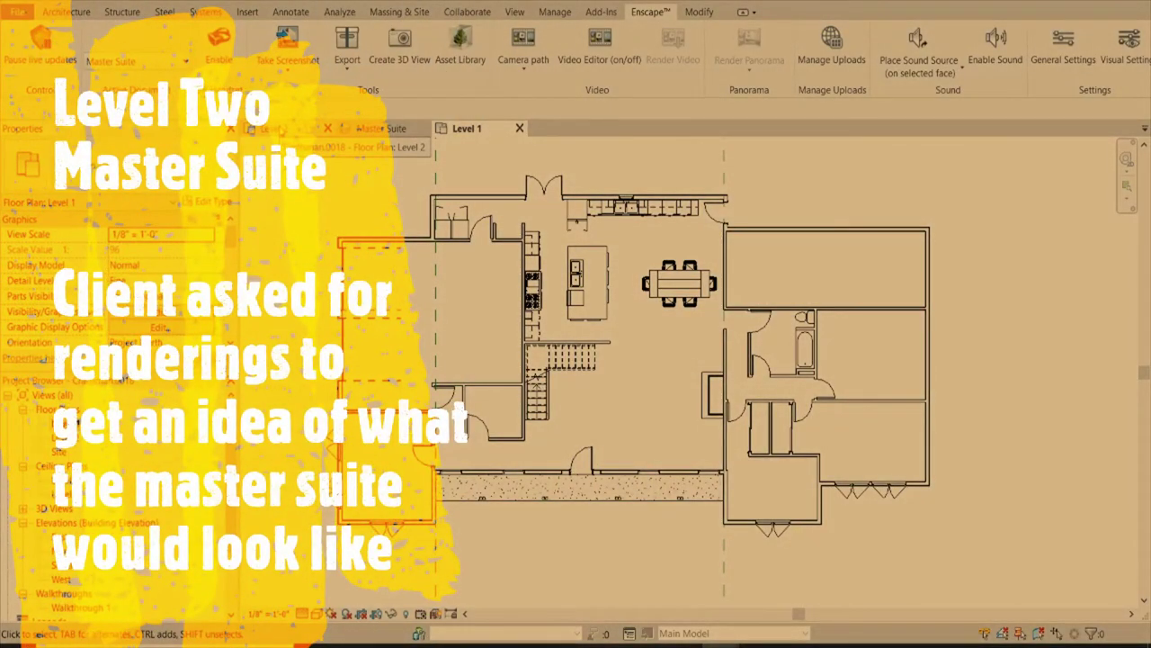
{"action": "left_click", "coordinate": [275, 128]}
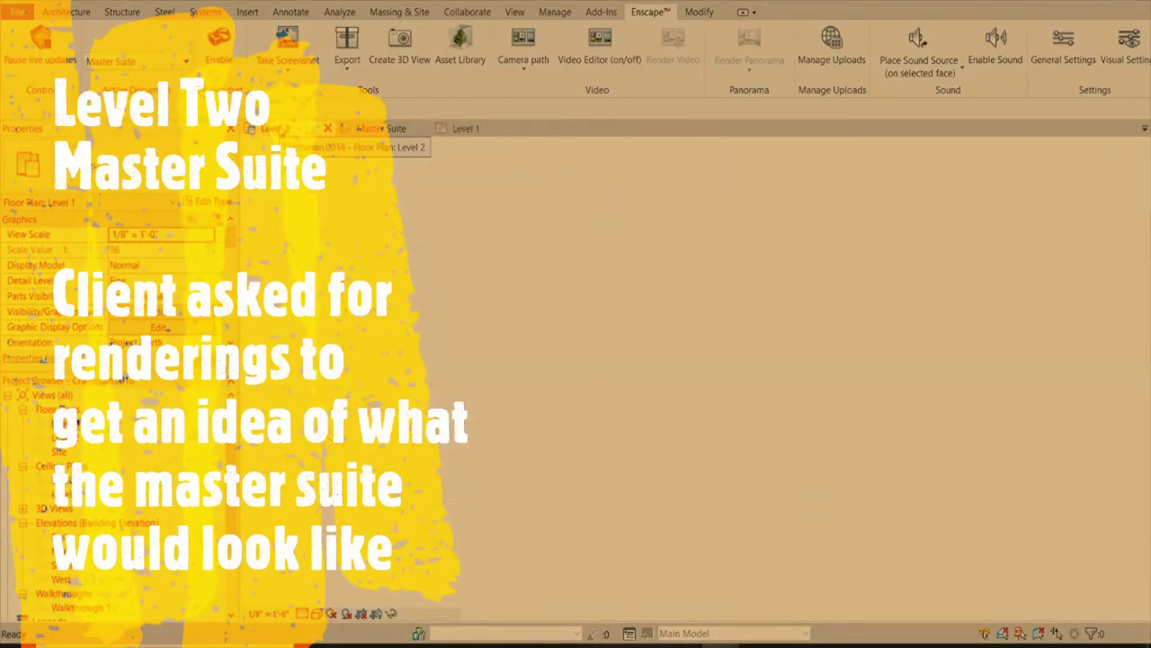
{"action": "scroll", "coordinate": [608, 417], "scroll_direction": "up", "scroll_amount": 1}
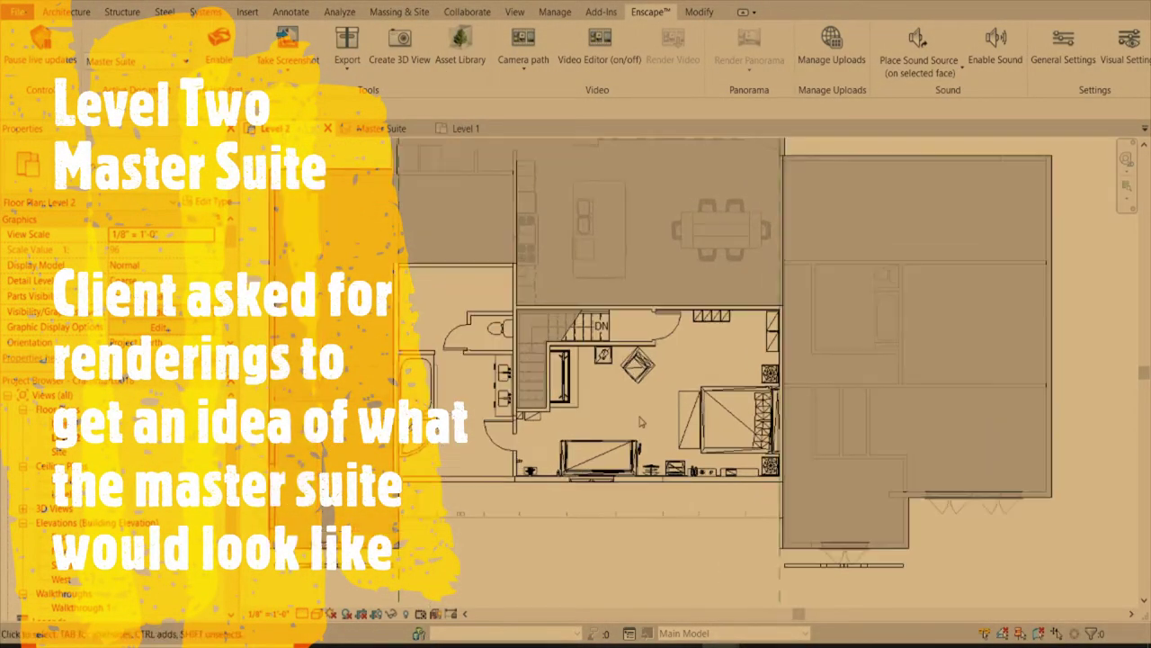
{"action": "scroll", "coordinate": [609, 416], "scroll_direction": "up", "scroll_amount": 1}
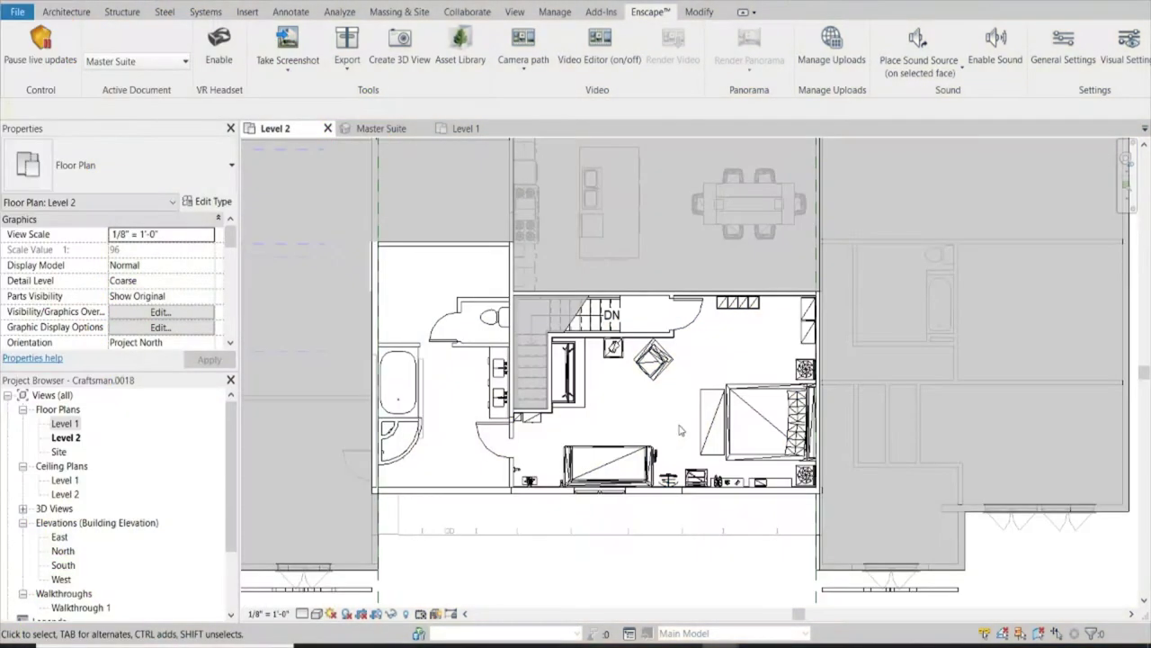
{"action": "scroll", "coordinate": [753, 349], "scroll_direction": "up", "scroll_amount": 1}
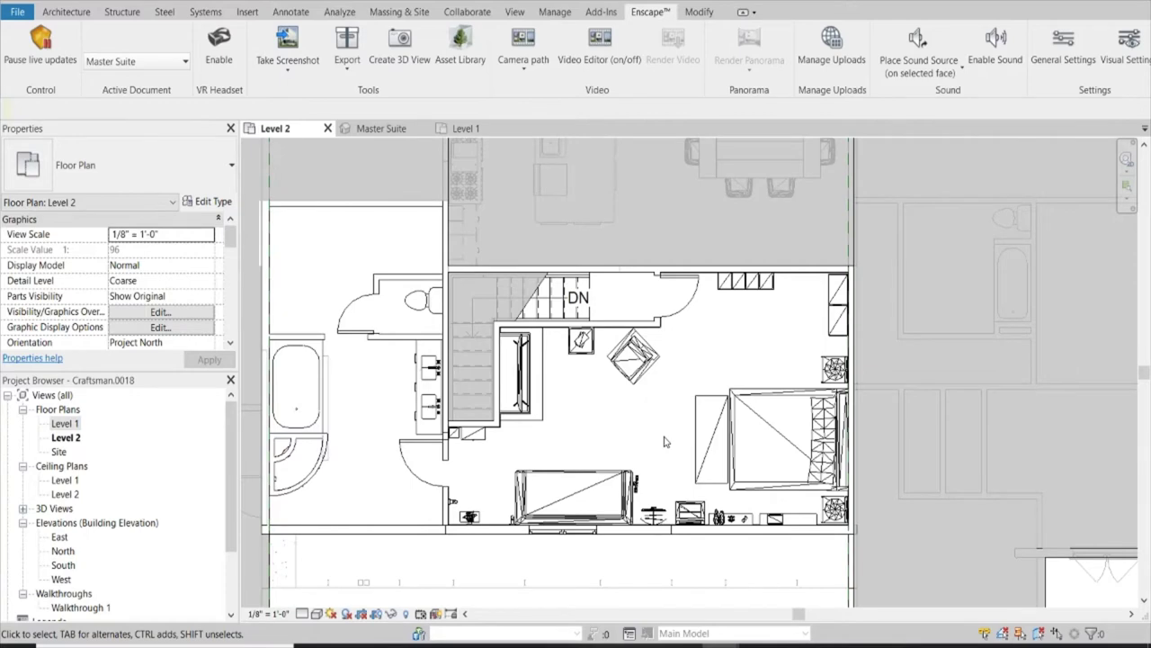
{"action": "scroll", "coordinate": [664, 441], "scroll_direction": "down", "scroll_amount": 1}
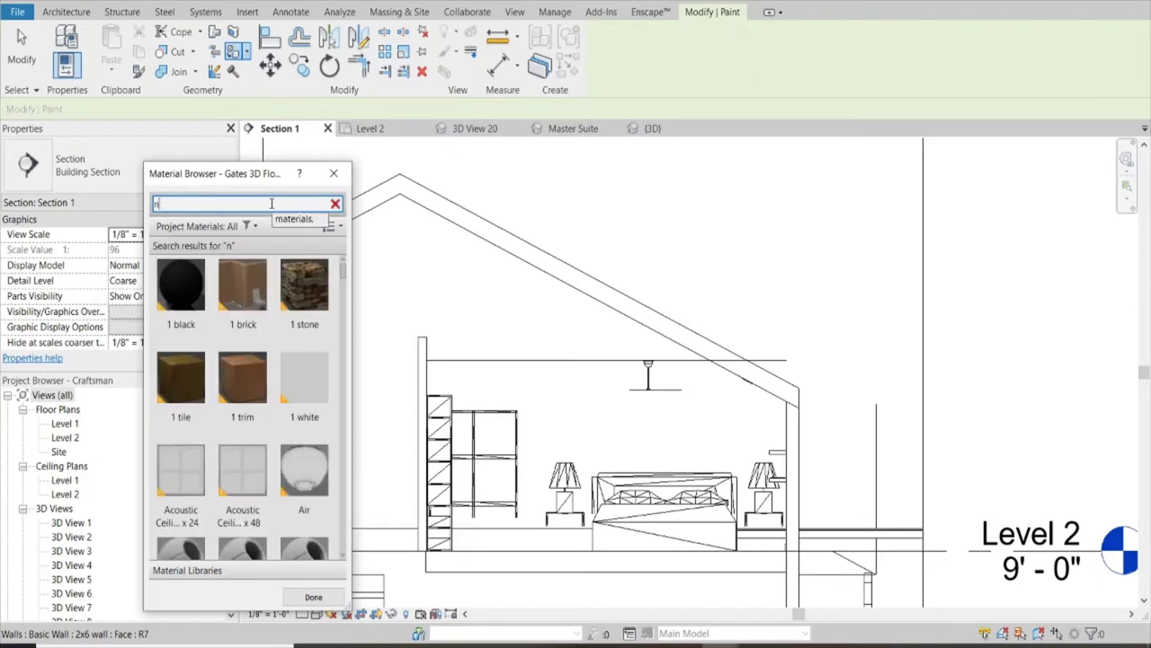
Step: Search 'north' and paint the section's wall face with the North Wall material
{"action": "type", "text": "orth"}
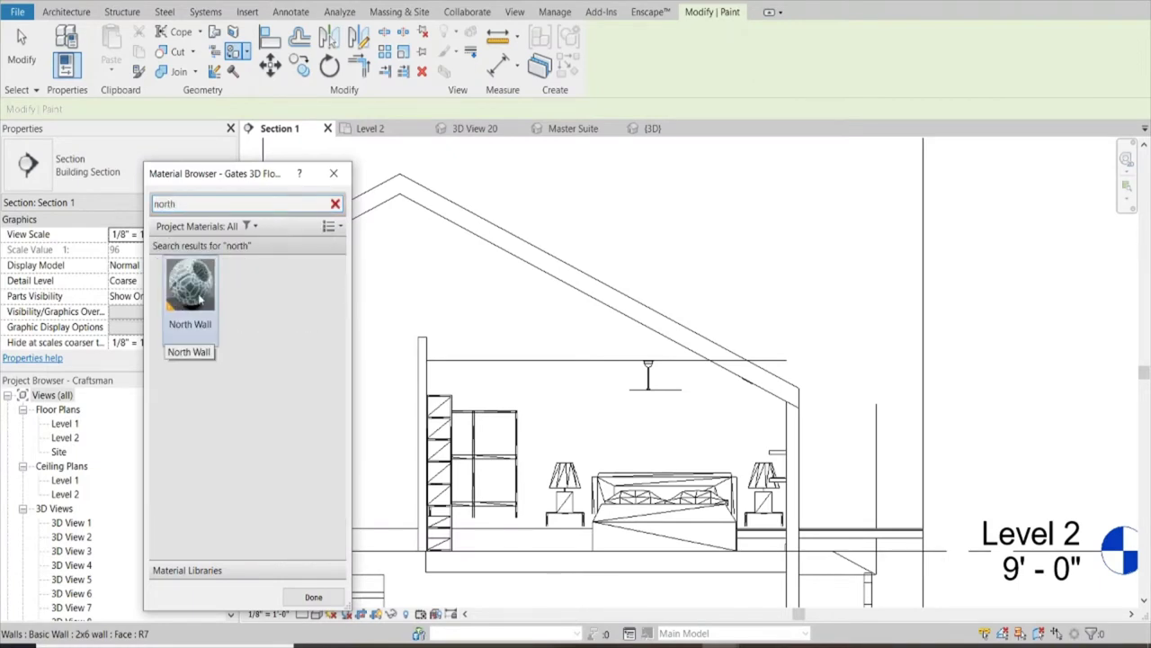
{"action": "left_click", "coordinate": [190, 288]}
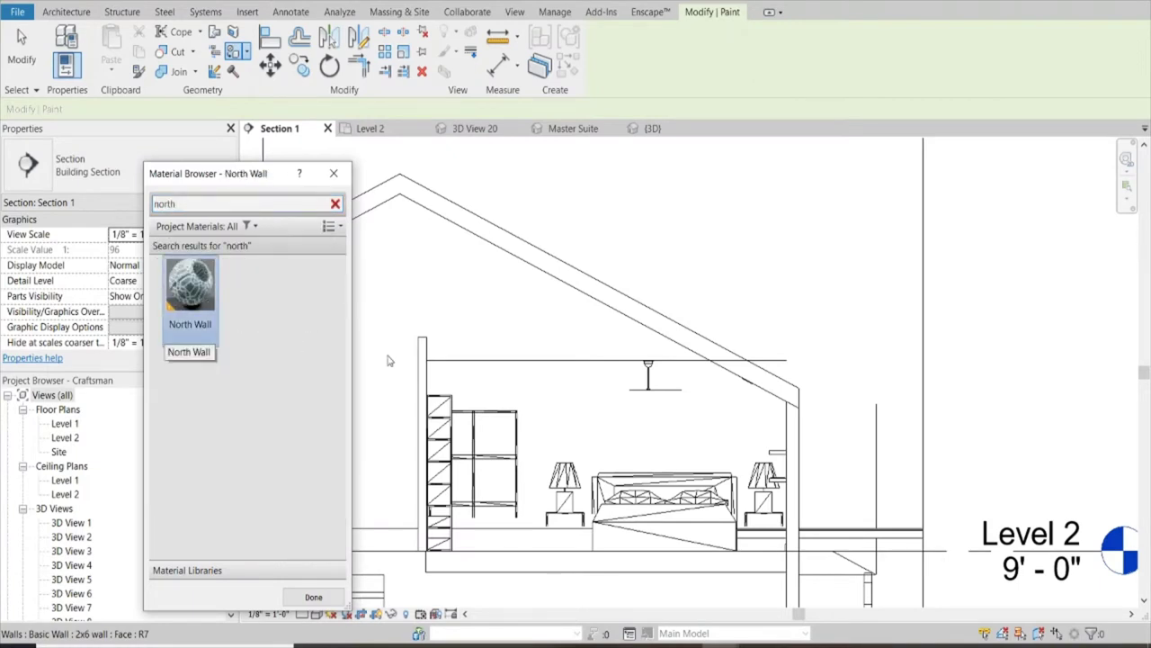
{"action": "left_click", "coordinate": [583, 319]}
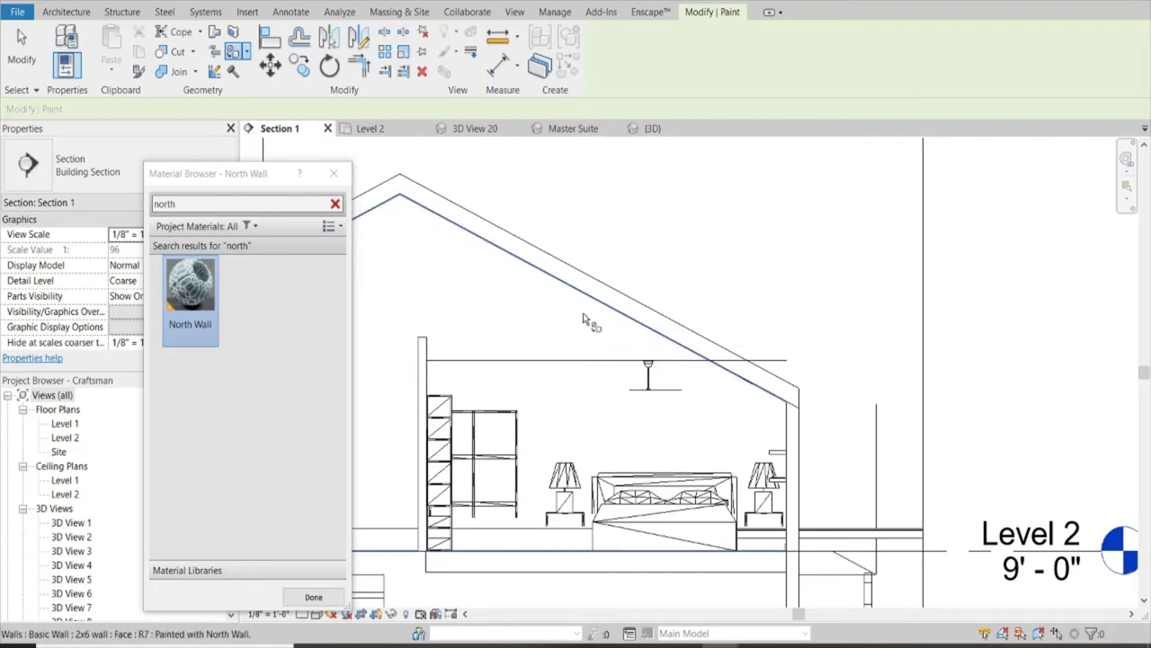
{"action": "left_click", "coordinate": [313, 596]}
{"action": "mouse_move", "coordinate": [799, 580]}
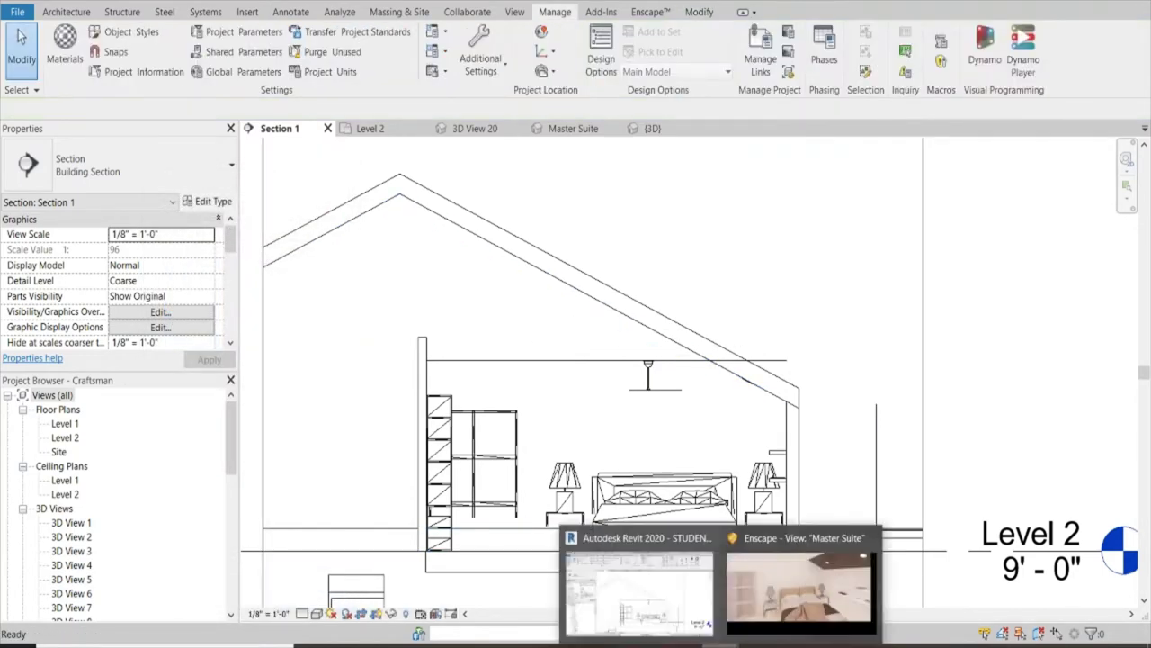
Step: Check the Enscape Master Suite render, then reopen the North Wall material settings
{"action": "left_click", "coordinate": [776, 577]}
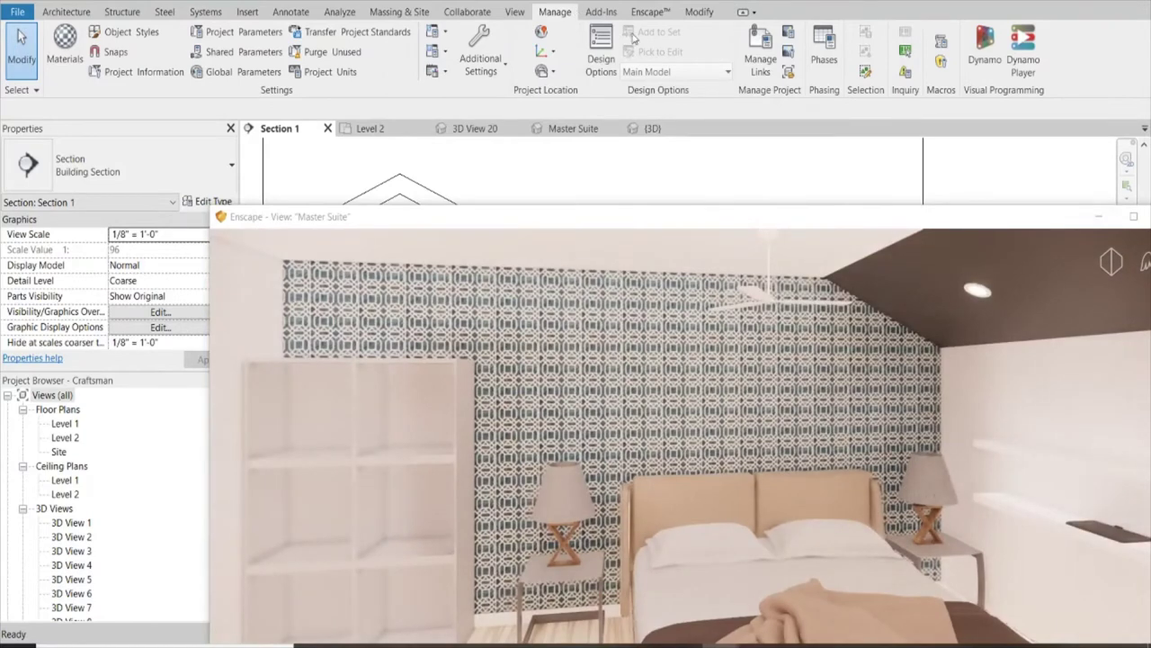
{"action": "left_click", "coordinate": [86, 54]}
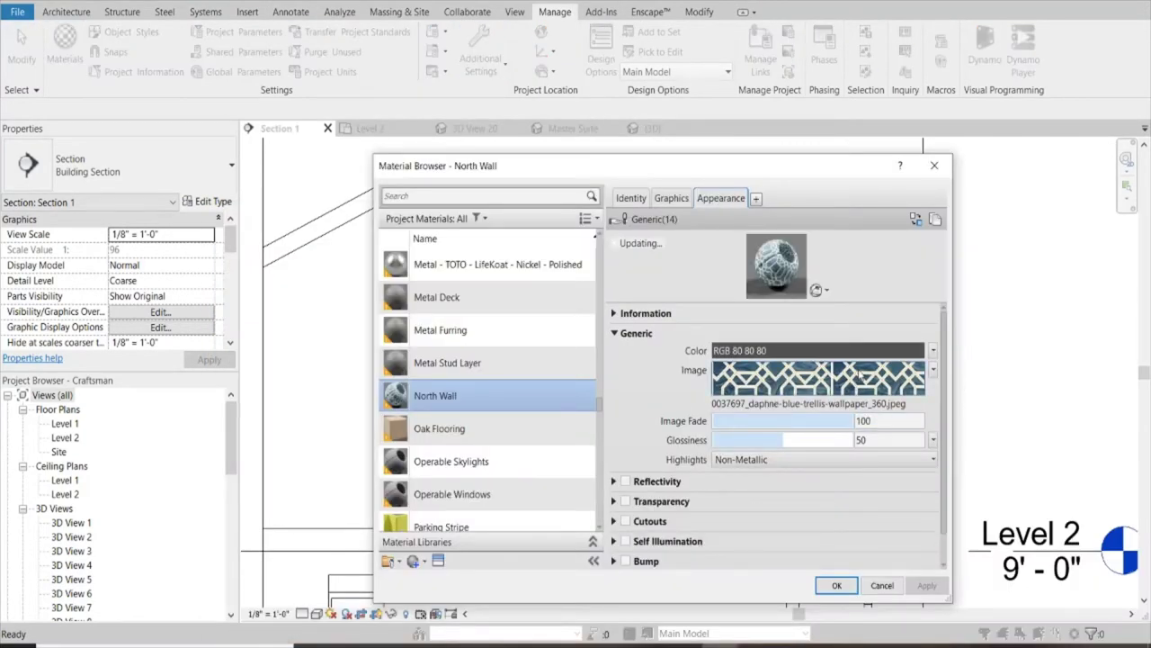
Step: Set the wallpaper texture sample size to 5'-0" and check it in Enscape
{"action": "mouse_move", "coordinate": [819, 376]}
{"action": "left_click", "coordinate": [831, 376]}
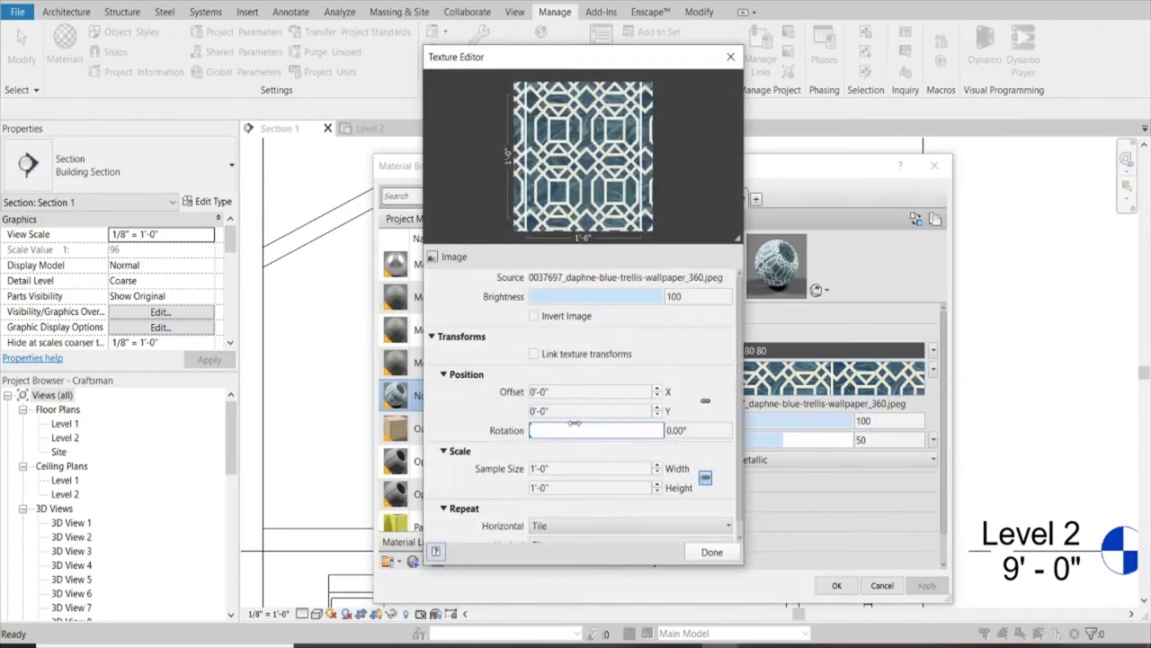
{"action": "double_click", "coordinate": [568, 468]}
{"action": "type", "text": "60"}
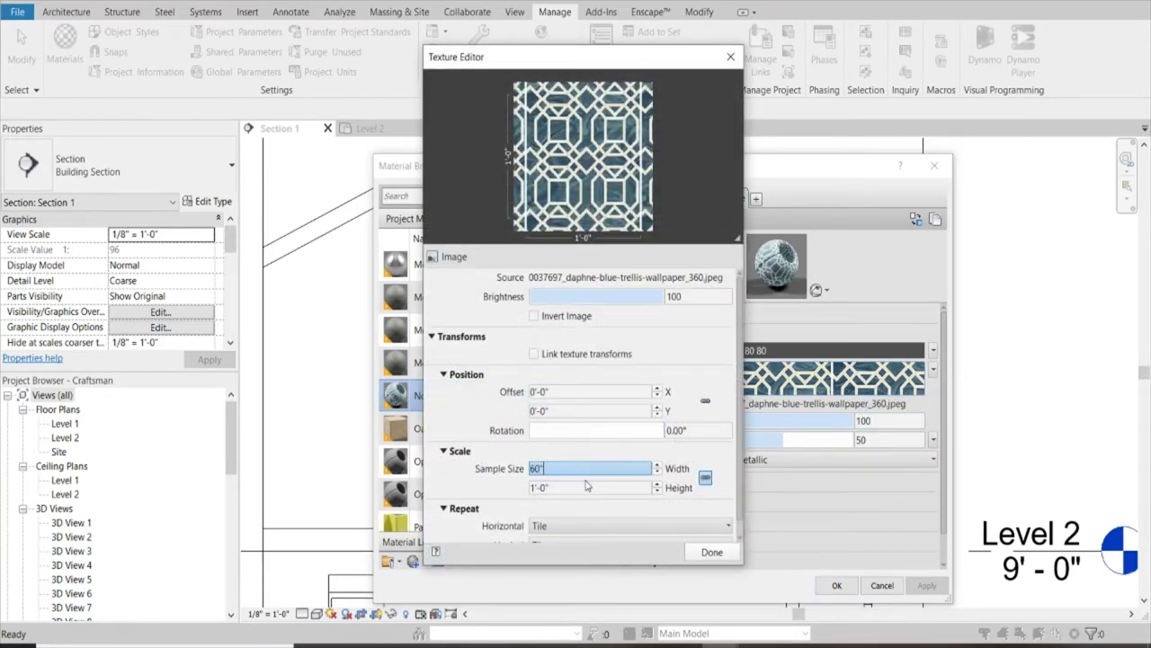
{"action": "left_click", "coordinate": [586, 486]}
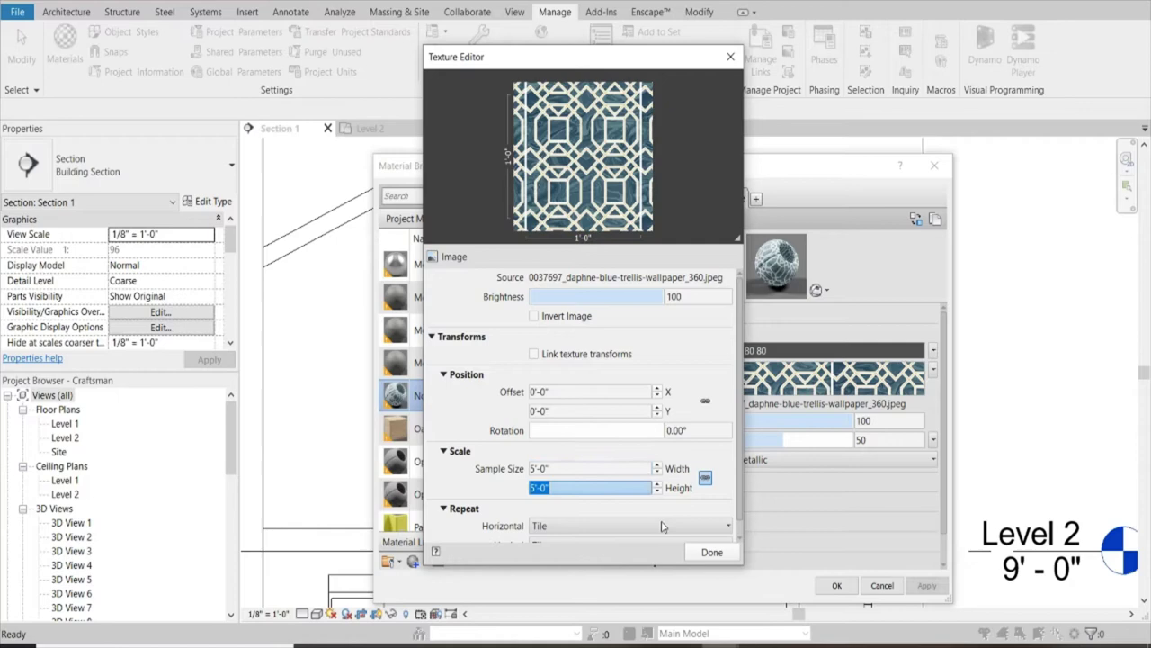
{"action": "left_click", "coordinate": [711, 551]}
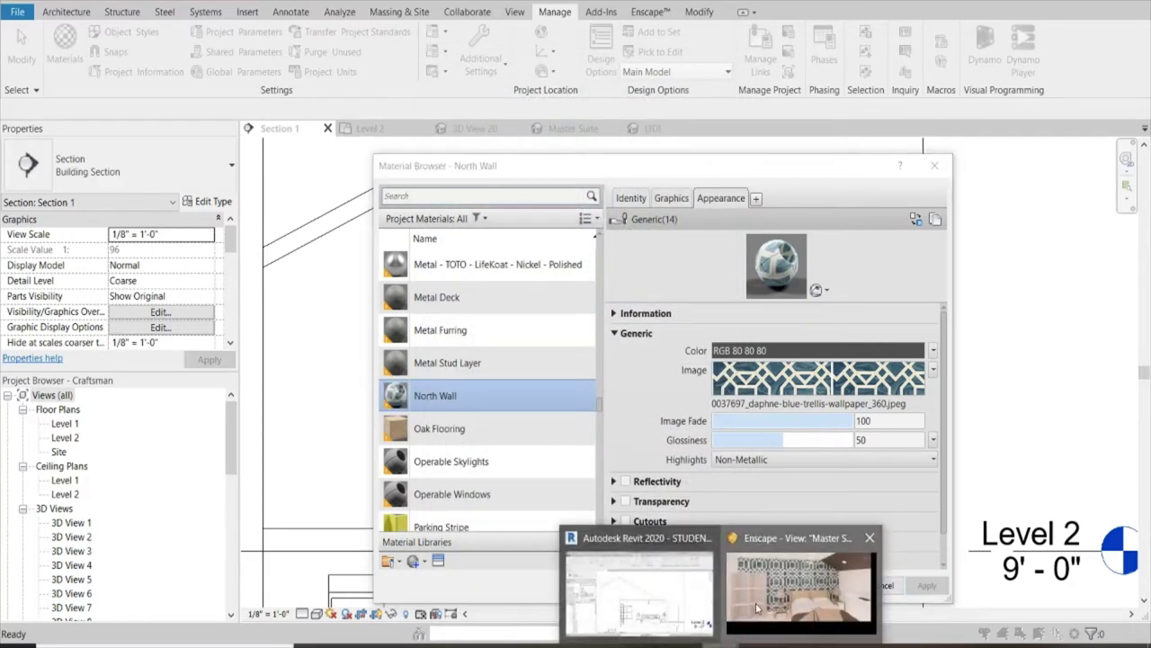
{"action": "left_click", "coordinate": [801, 576]}
Step: Resize the blue trellis wallpaper texture to 3'-0" and apply it to North Wall
{"action": "left_click", "coordinate": [1098, 217]}
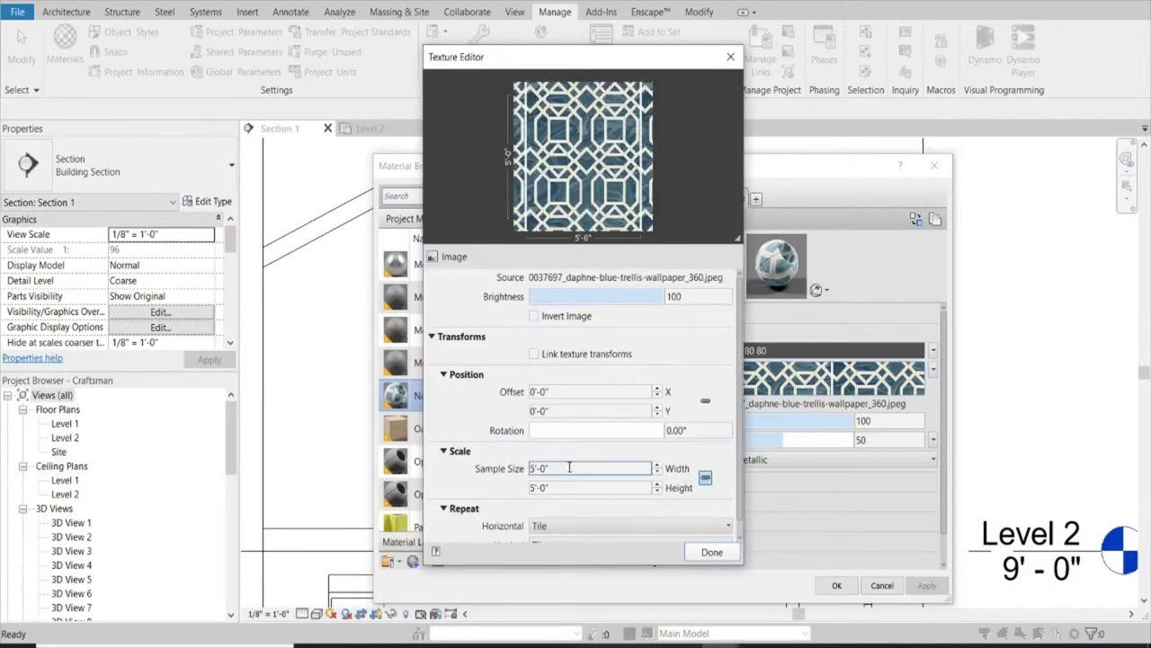
{"action": "left_click_drag", "start_coordinate": [569, 468], "coordinate": [498, 469]}
{"action": "type", "text": "36"}
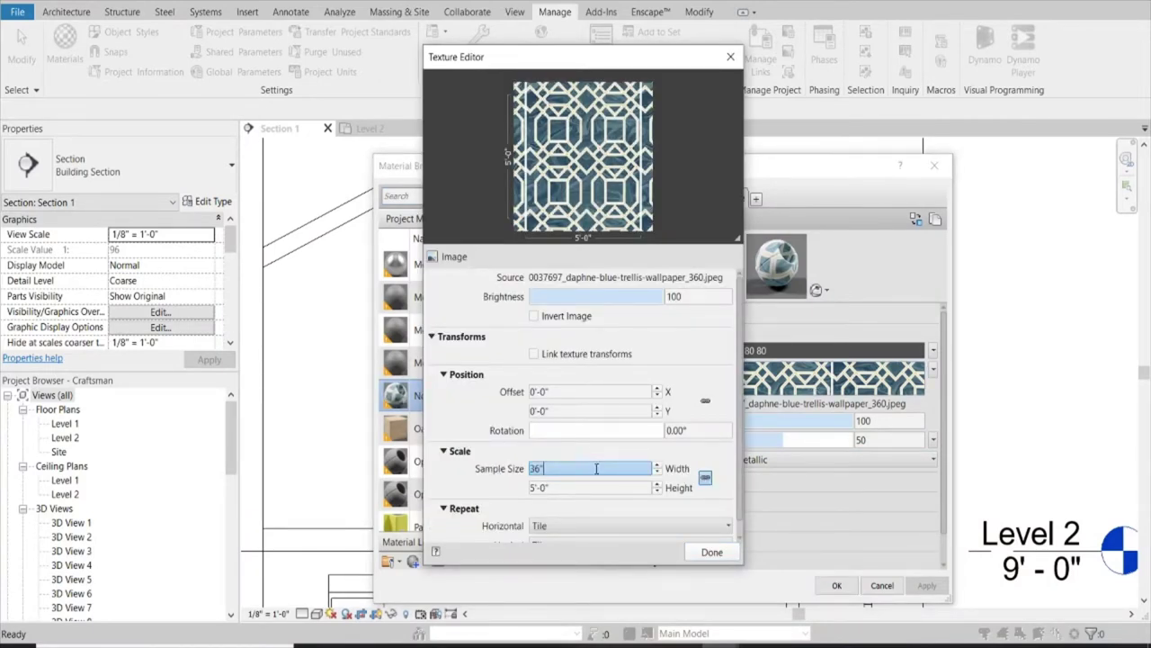
{"action": "key", "text": "Tab"}
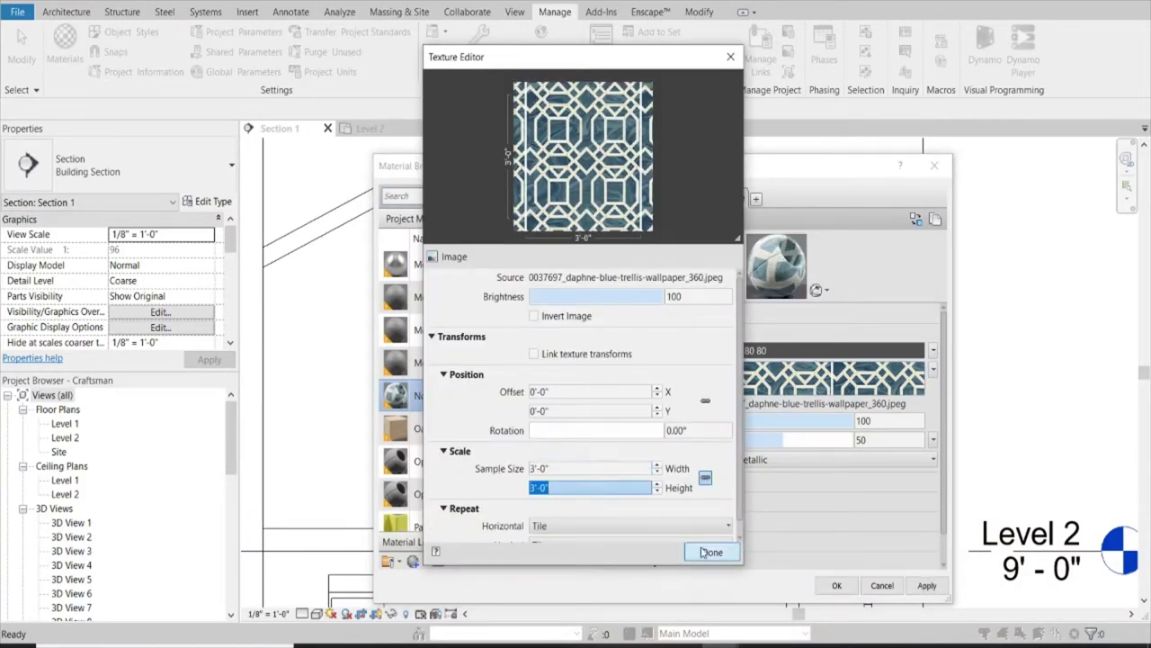
{"action": "left_click", "coordinate": [711, 551]}
{"action": "left_click", "coordinate": [927, 586]}
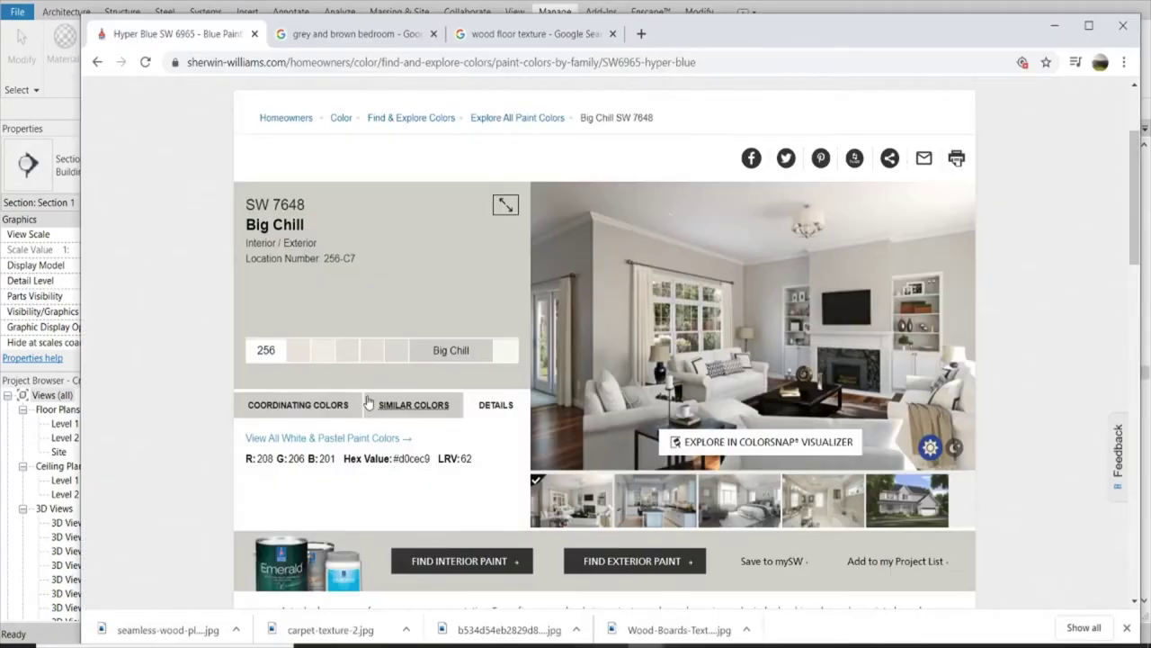
Step: View Big Chill's coordinating colours, then its details showing RGB 208 206 201
{"action": "left_click", "coordinate": [315, 406]}
{"action": "left_click", "coordinate": [507, 406]}
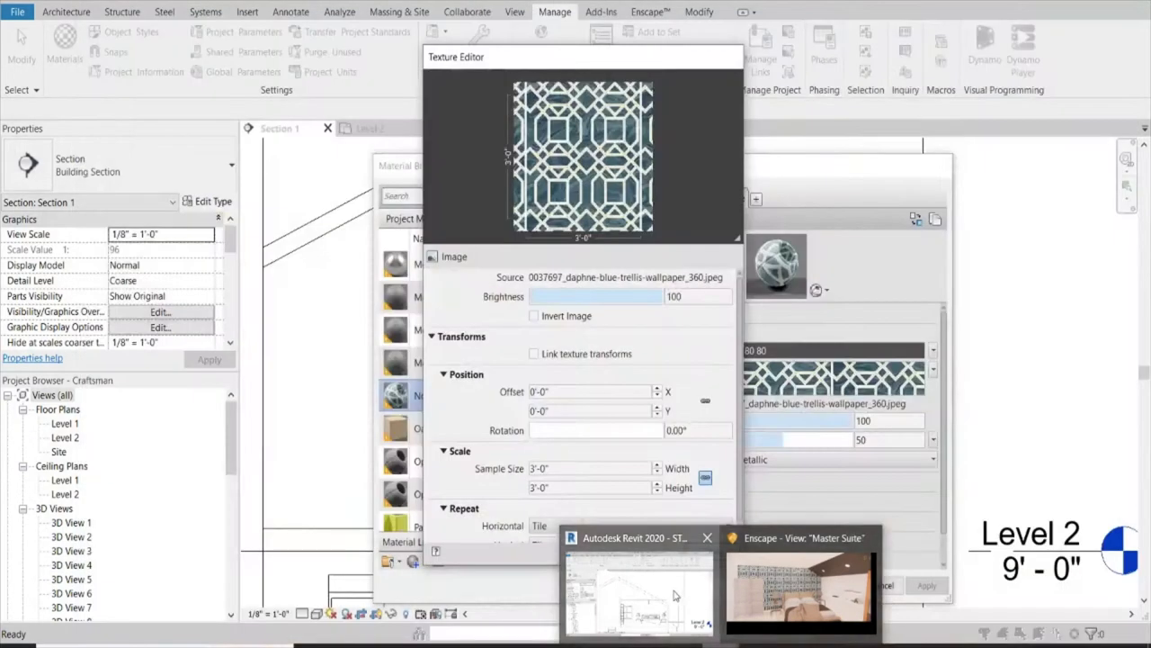
Step: Close the Material Browser keeping North Wall's changes, then create a new blank material
{"action": "left_click", "coordinate": [676, 594]}
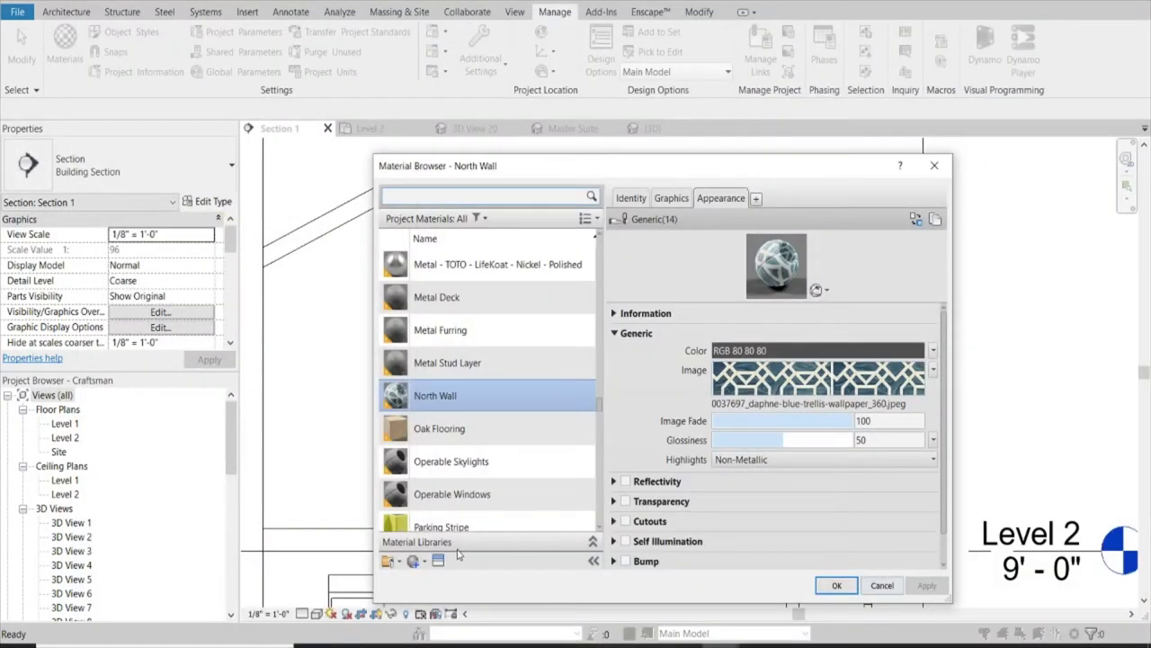
{"action": "left_click", "coordinate": [836, 585]}
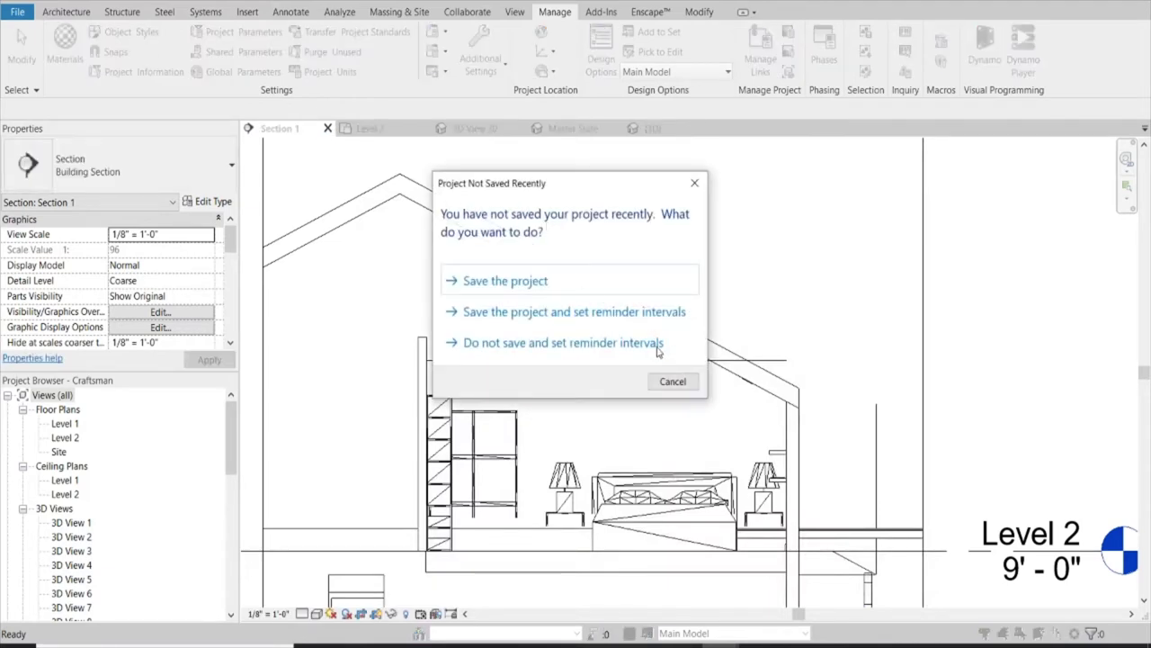
{"action": "left_click", "coordinate": [673, 382]}
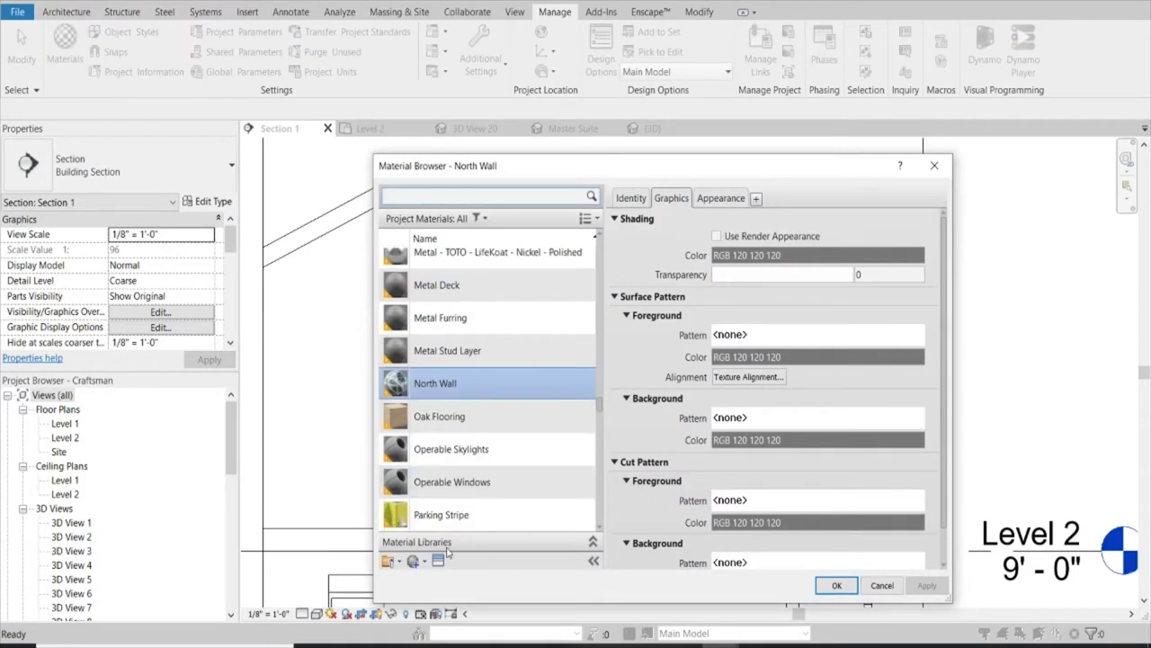
{"action": "left_click", "coordinate": [411, 562]}
{"action": "left_click", "coordinate": [441, 576]}
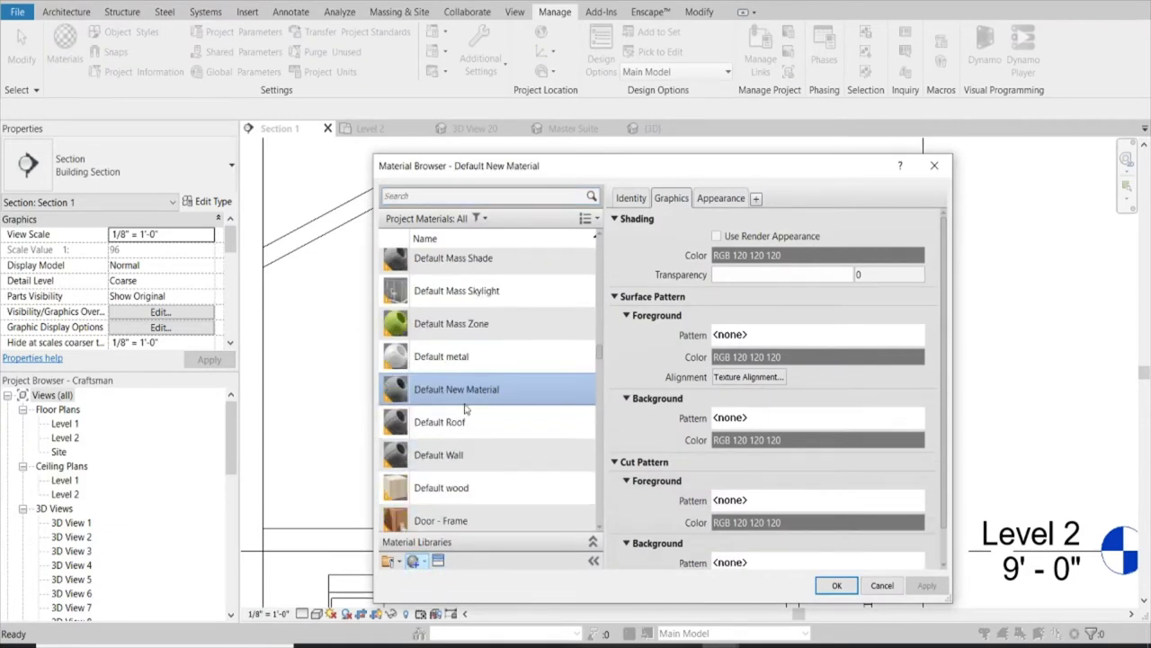
Step: Rename the new material 'Sherwin Williams Big Chill' and set its appearance colour to RGB 208 206 201
{"action": "right_click", "coordinate": [474, 400]}
{"action": "left_click", "coordinate": [524, 437]}
{"action": "type", "text": "Sherwin Williams Big Chill"}
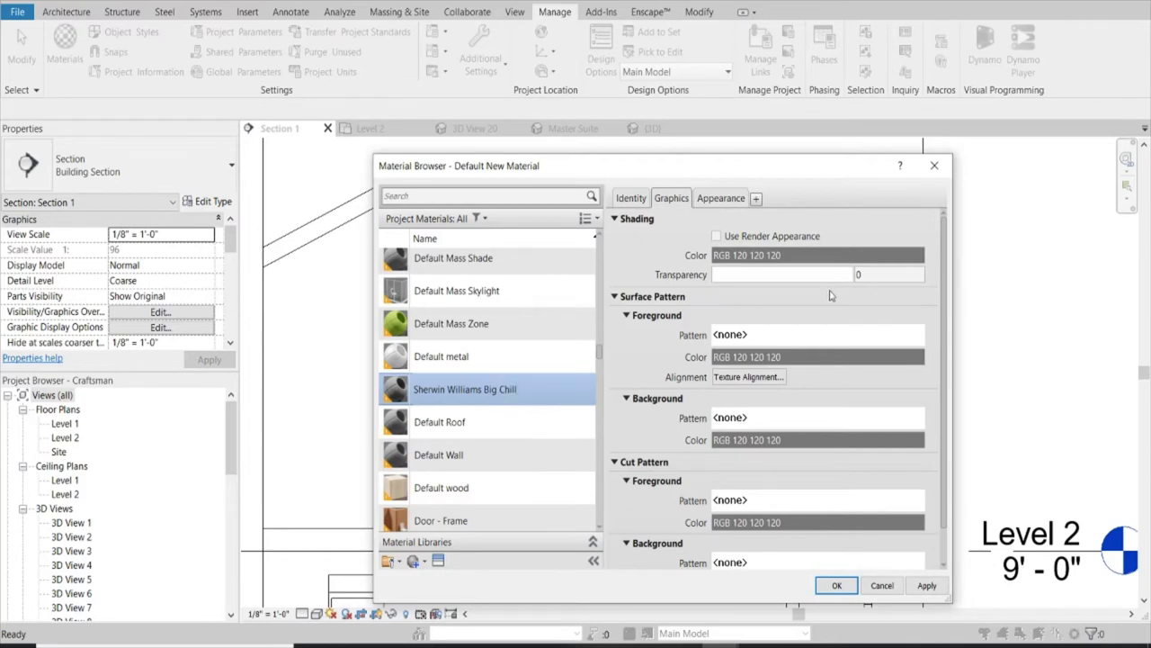
{"action": "left_click", "coordinate": [724, 198]}
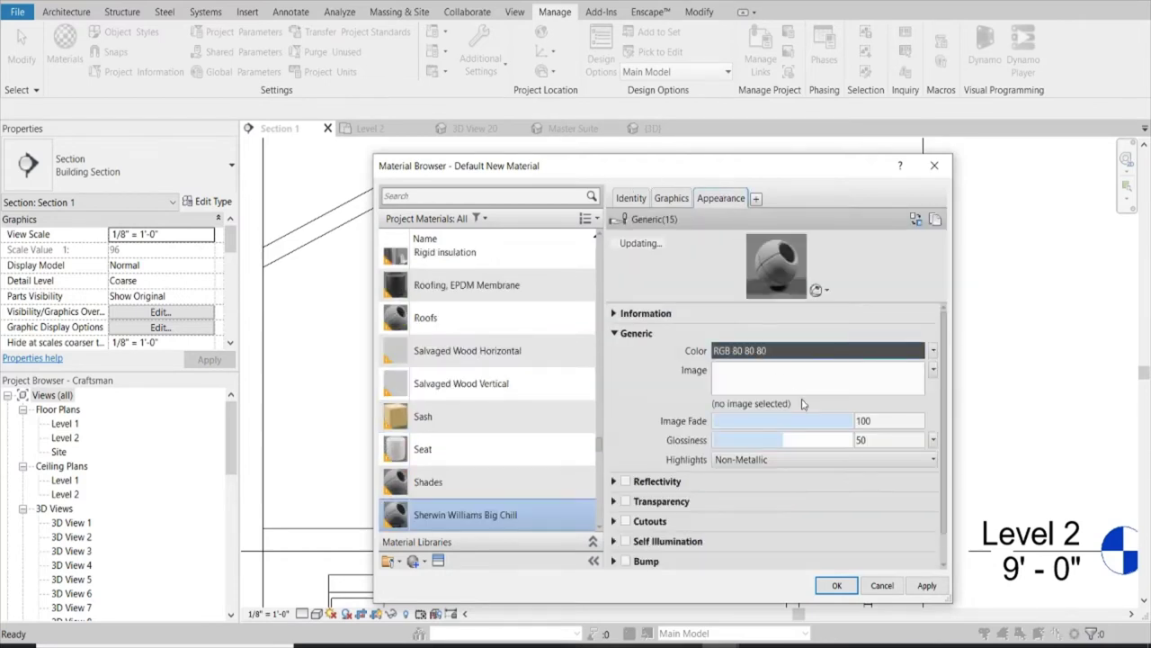
{"action": "left_click", "coordinate": [804, 352]}
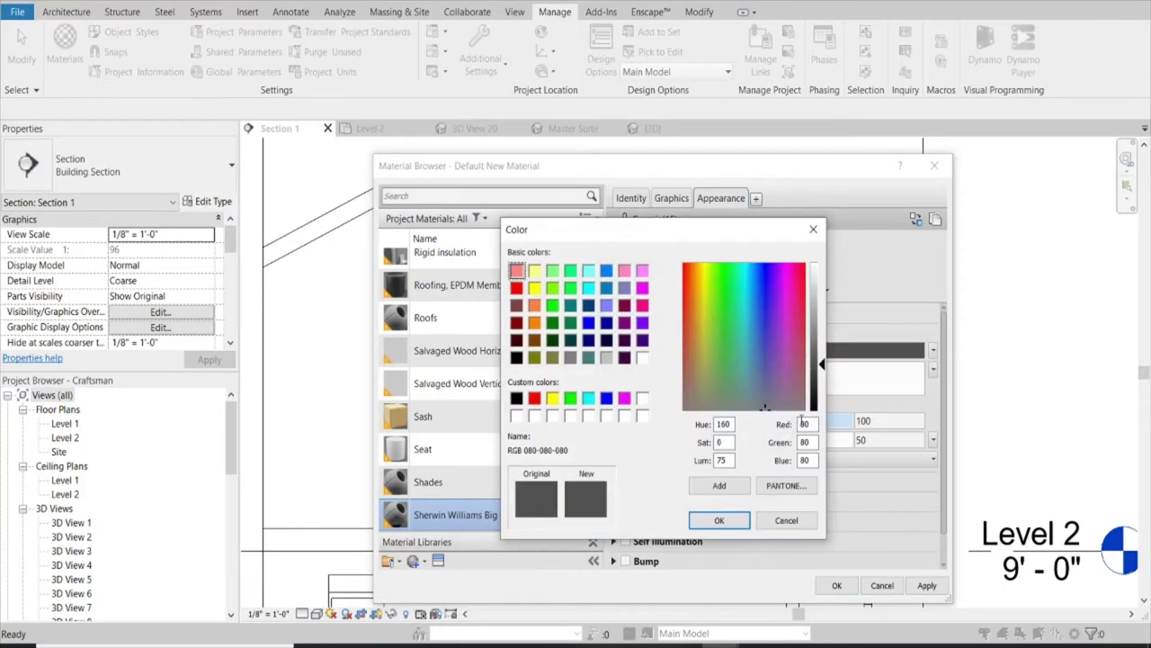
{"action": "type", "text": "208-"}
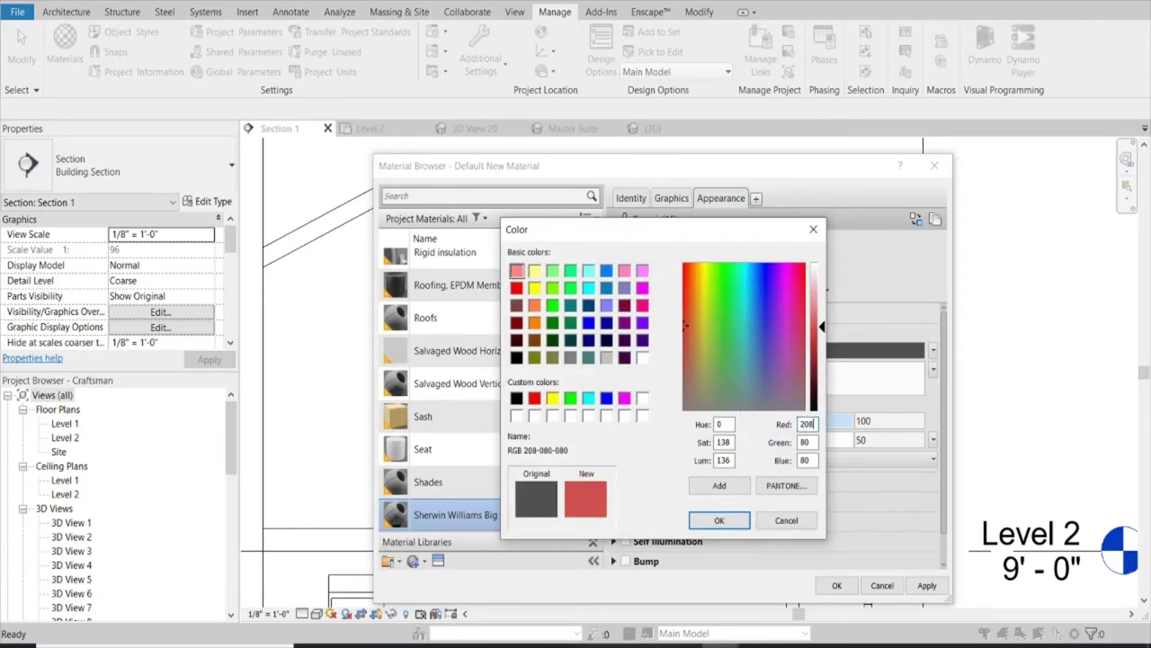
{"action": "type", "text": "206"}
{"action": "key", "text": "Tab"}
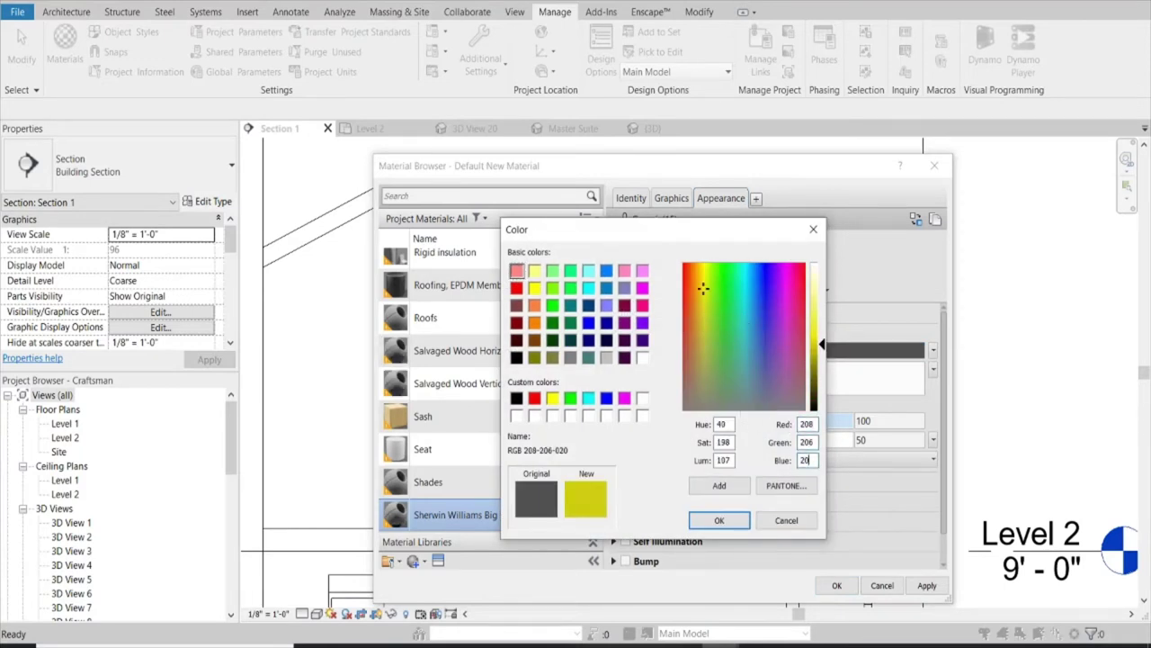
{"action": "type", "text": "201"}
{"action": "left_click", "coordinate": [734, 526]}
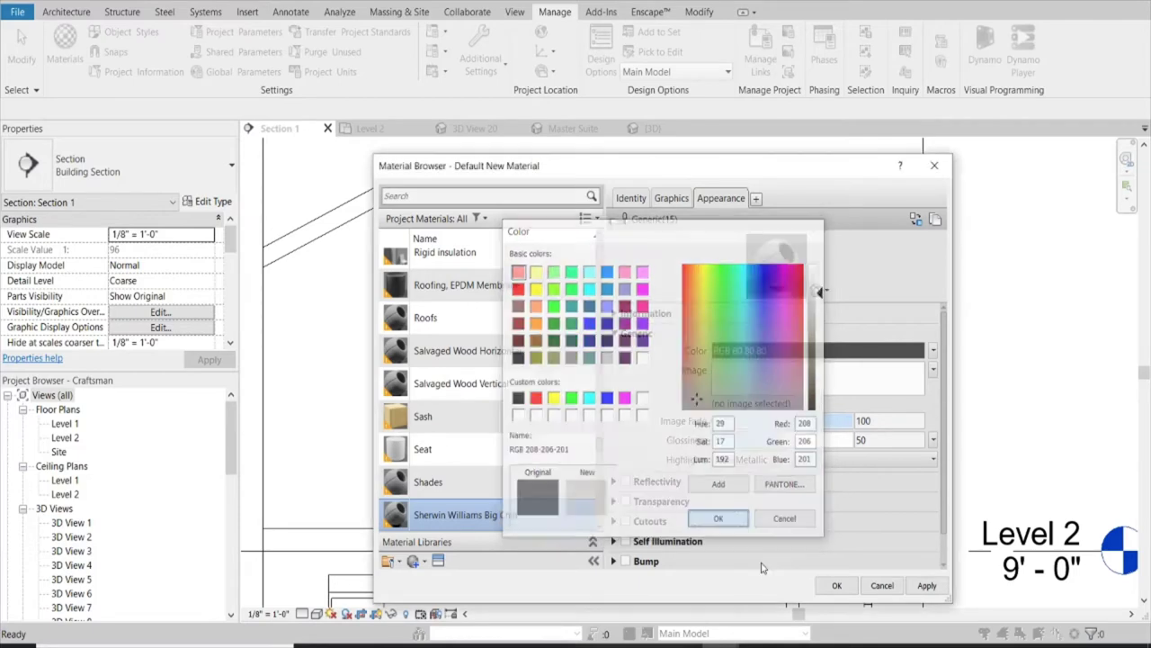
Step: Save the new material and go to 3D View 20
{"action": "left_click", "coordinate": [849, 588]}
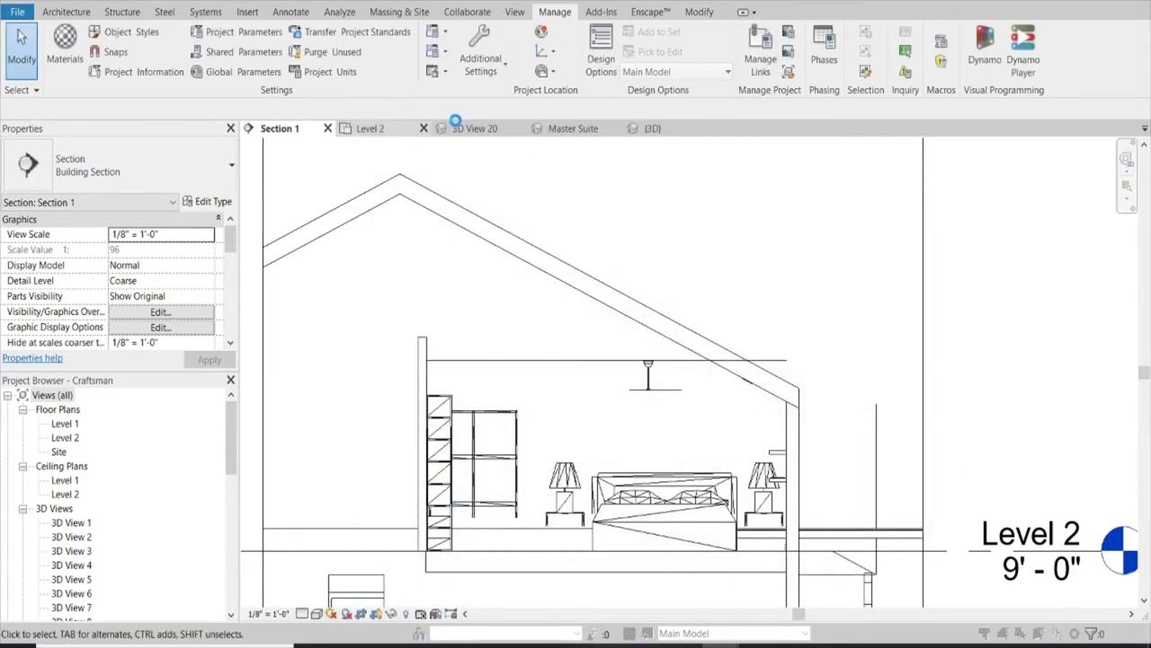
{"action": "left_click", "coordinate": [466, 128]}
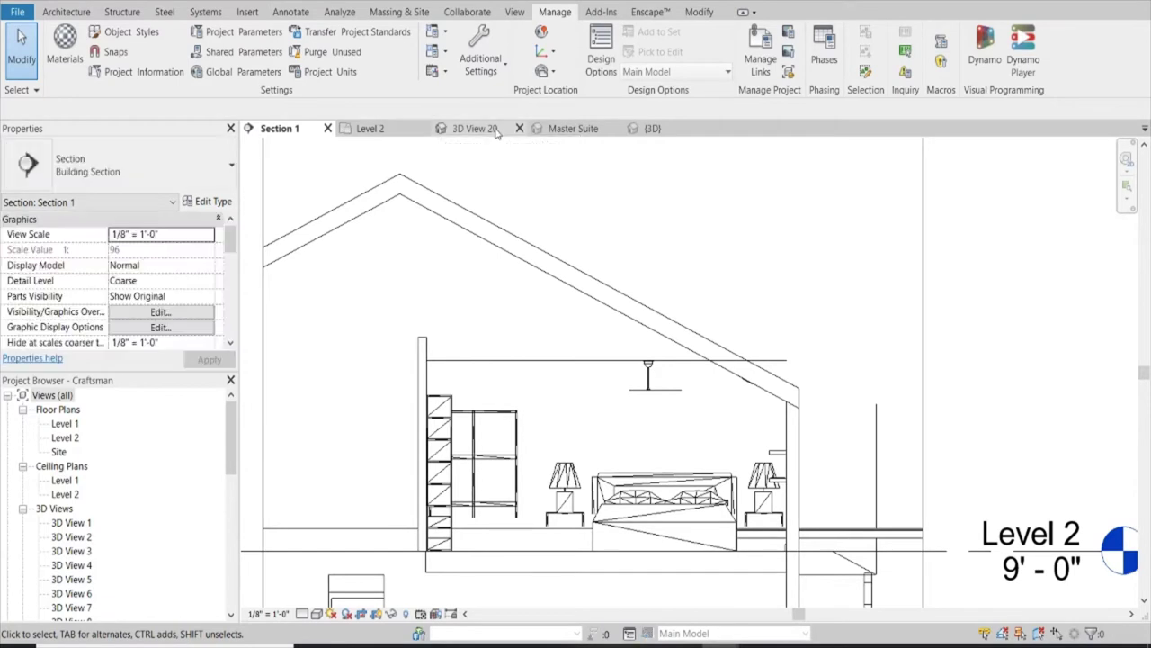
{"action": "left_click", "coordinate": [381, 129]}
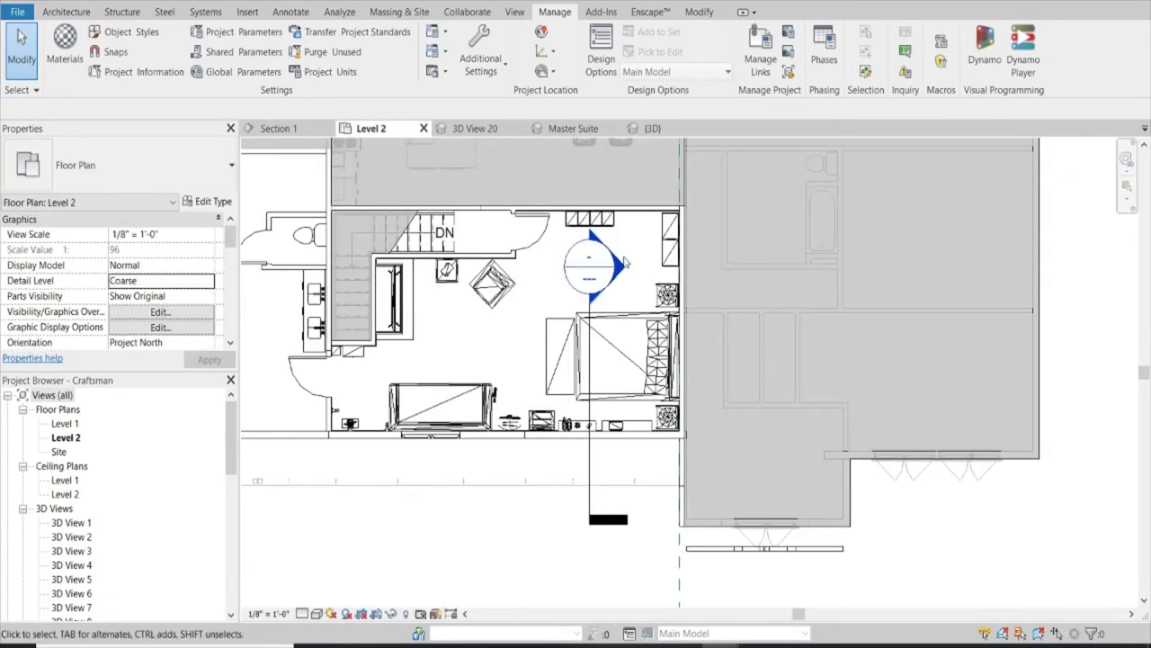
{"action": "left_click", "coordinate": [475, 128]}
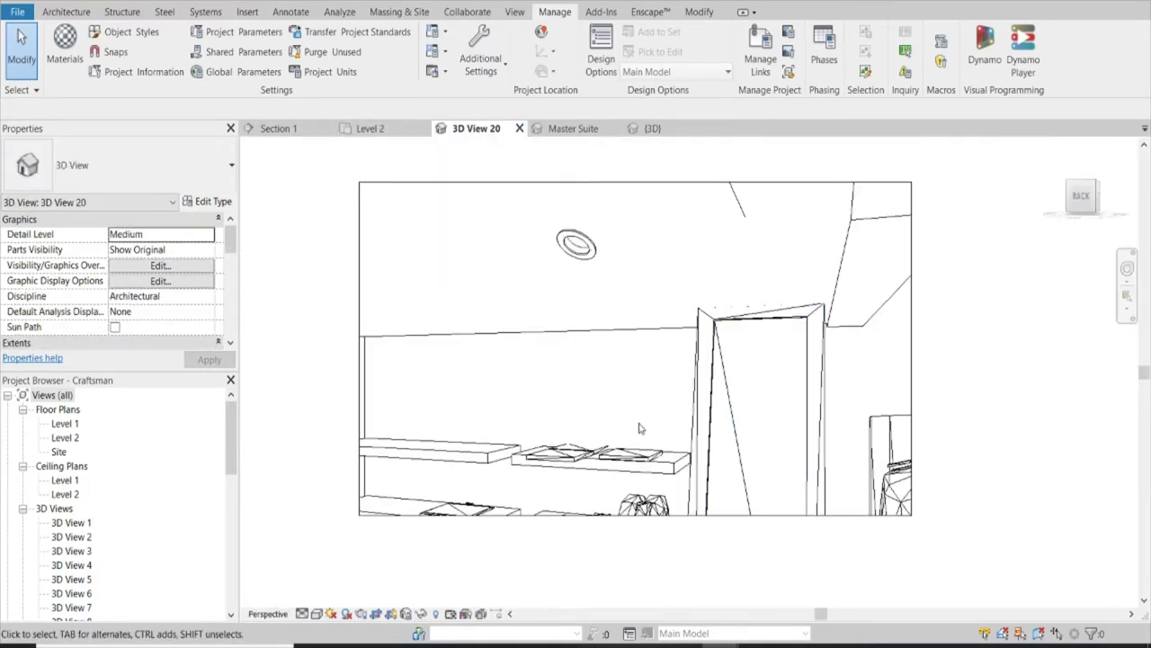
Step: Extend the 3D View 20 crop region downward and to the left, then start Paint (PT)
{"action": "scroll", "coordinate": [720, 423], "scroll_direction": "down", "scroll_amount": 3}
{"action": "left_click", "coordinate": [709, 475]}
{"action": "left_click_drag", "start_coordinate": [637, 475], "coordinate": [638, 556]}
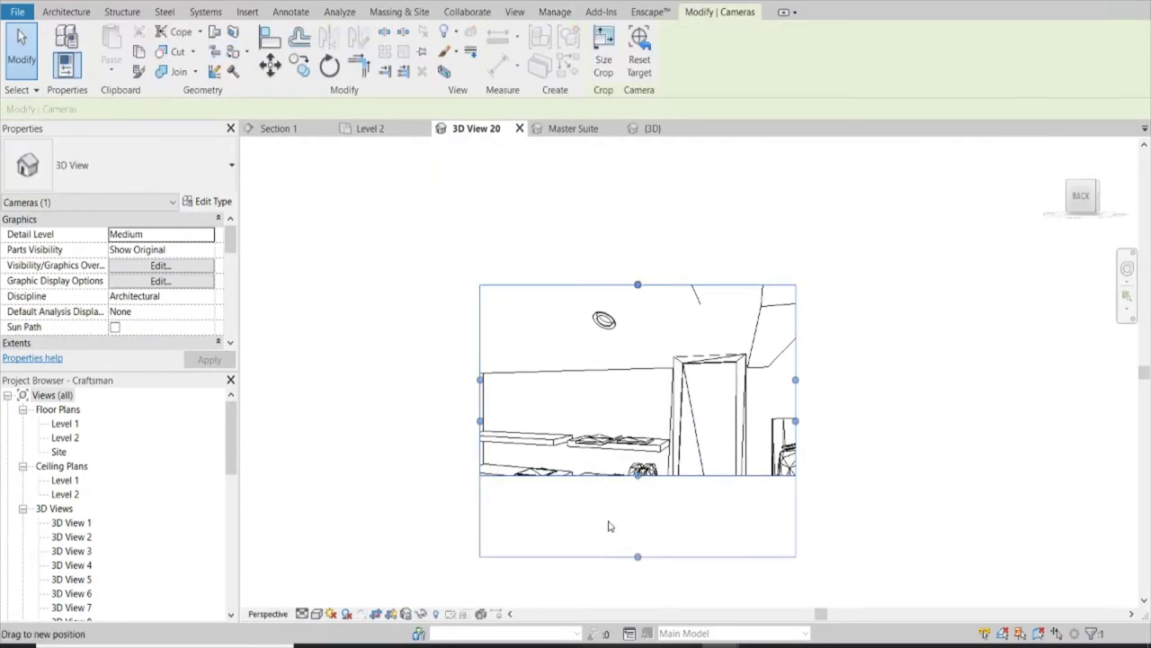
{"action": "left_click_drag", "start_coordinate": [479, 420], "coordinate": [343, 418]}
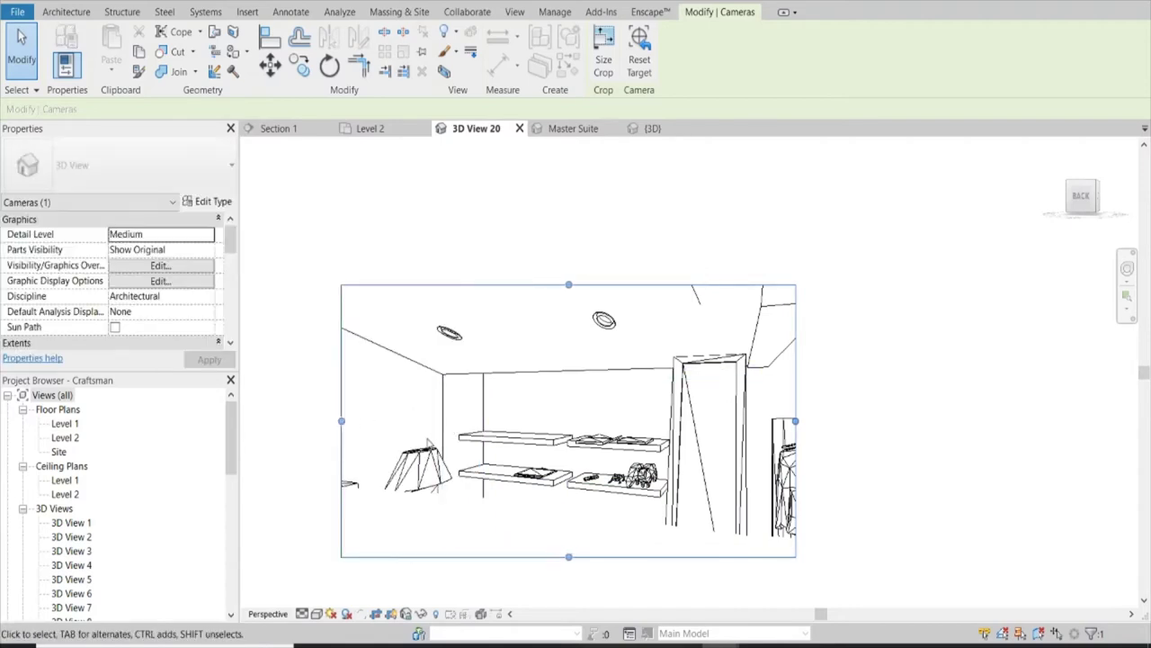
{"action": "scroll", "coordinate": [430, 439], "scroll_direction": "up", "scroll_amount": 2}
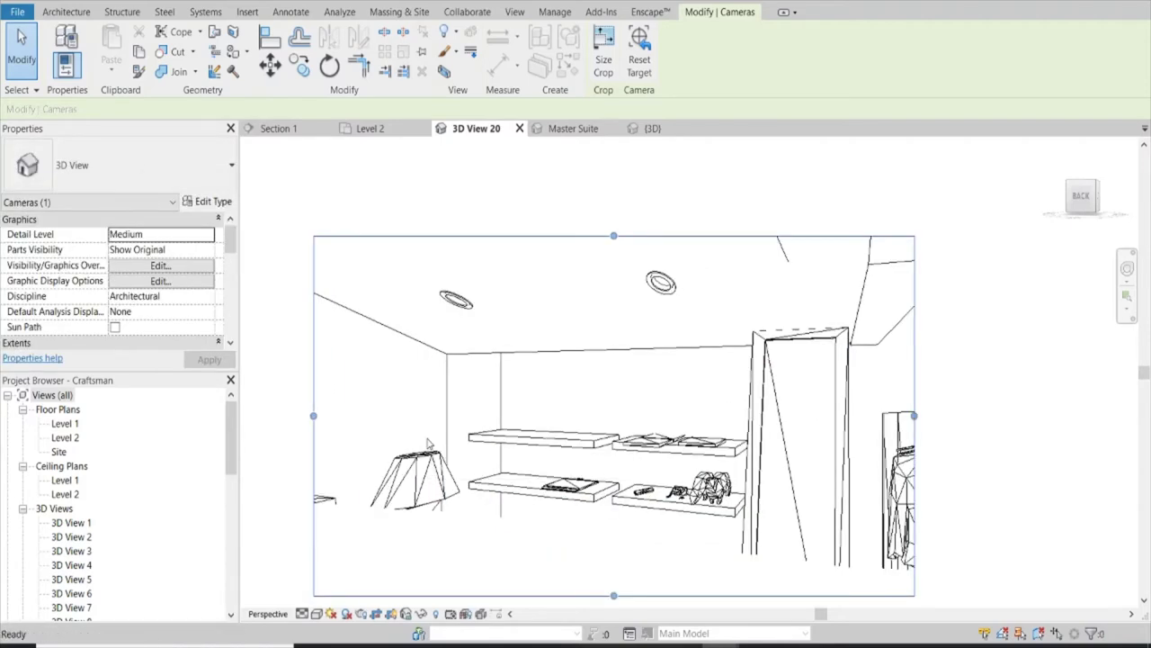
{"action": "key", "text": "p"}
{"action": "key", "text": "t"}
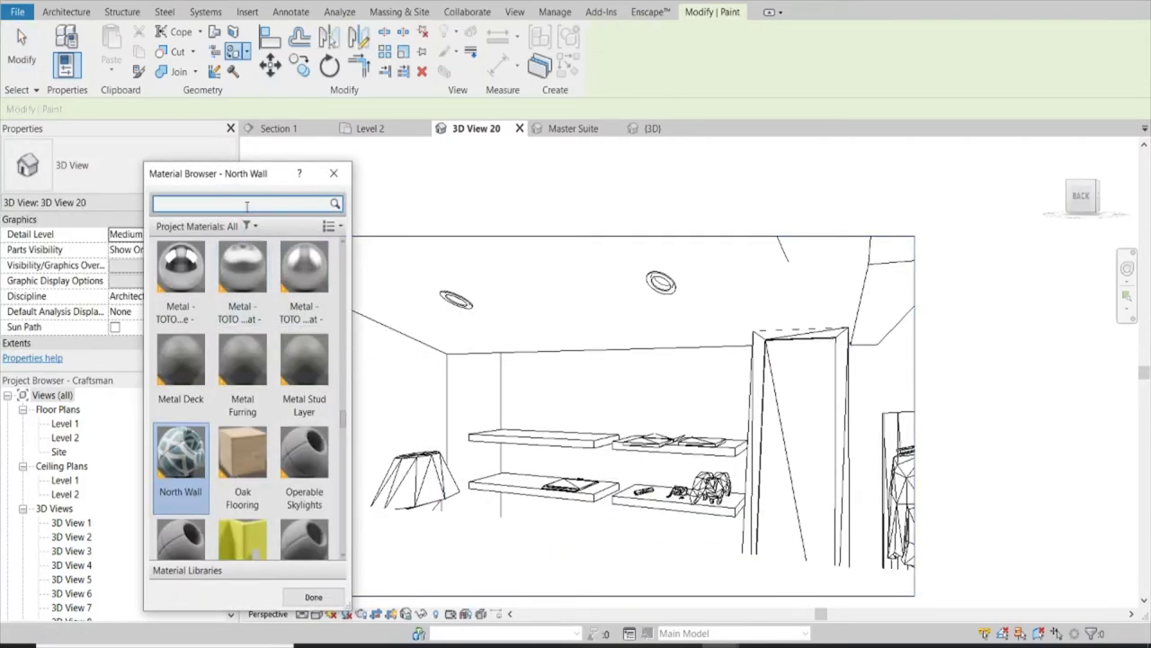
Step: Search 'sherwin will' and paint the wall faces with Sherwin Williams Big Chill
{"action": "type", "text": "sherwin will"}
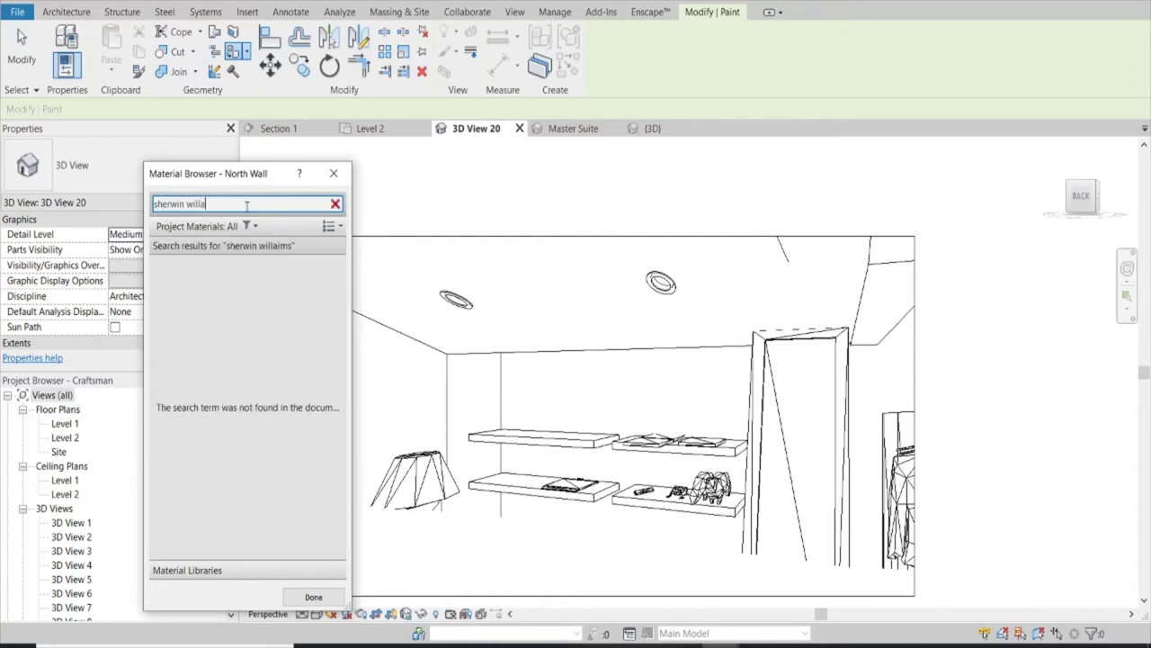
{"action": "key", "text": "Return"}
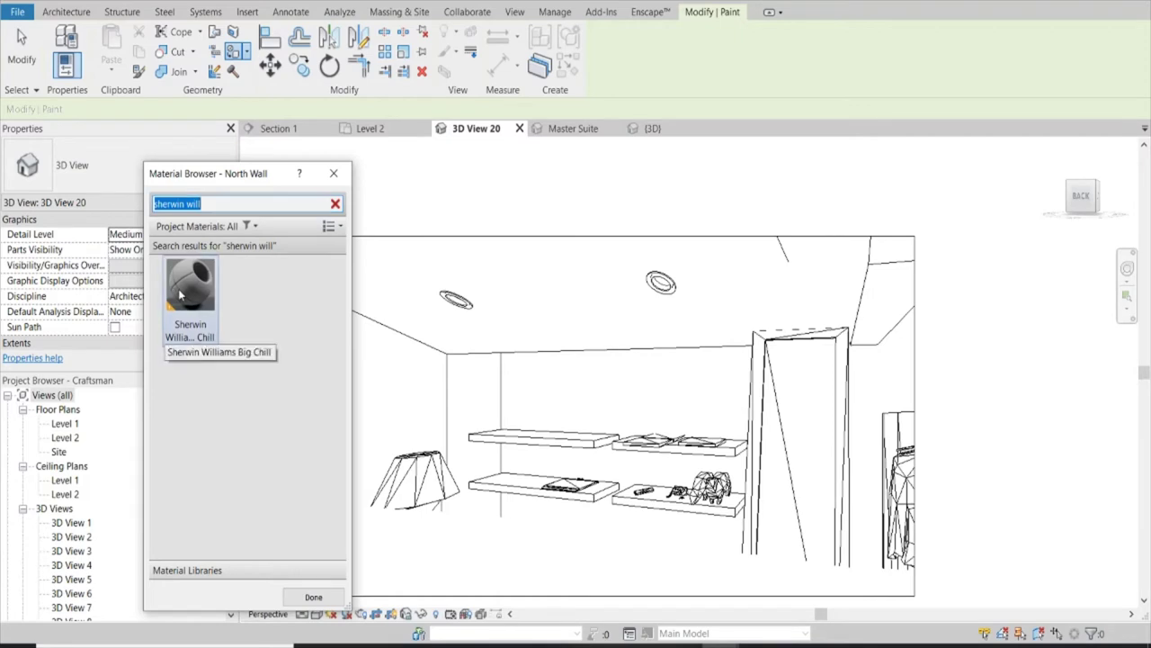
{"action": "left_click", "coordinate": [178, 288]}
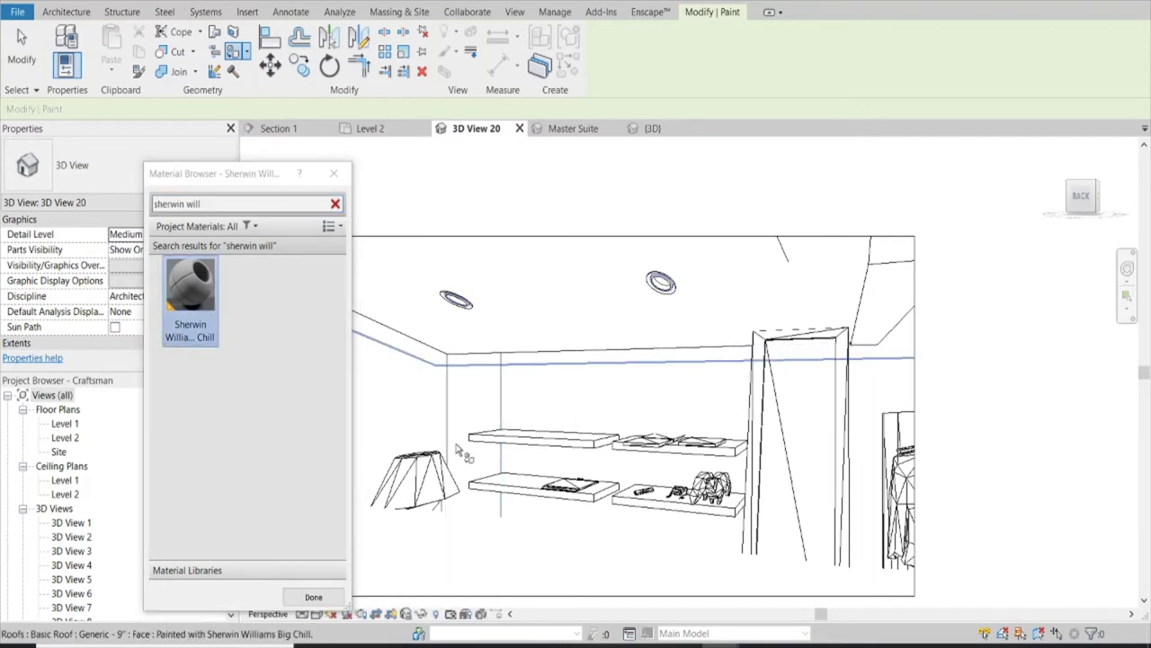
{"action": "left_click", "coordinate": [313, 596]}
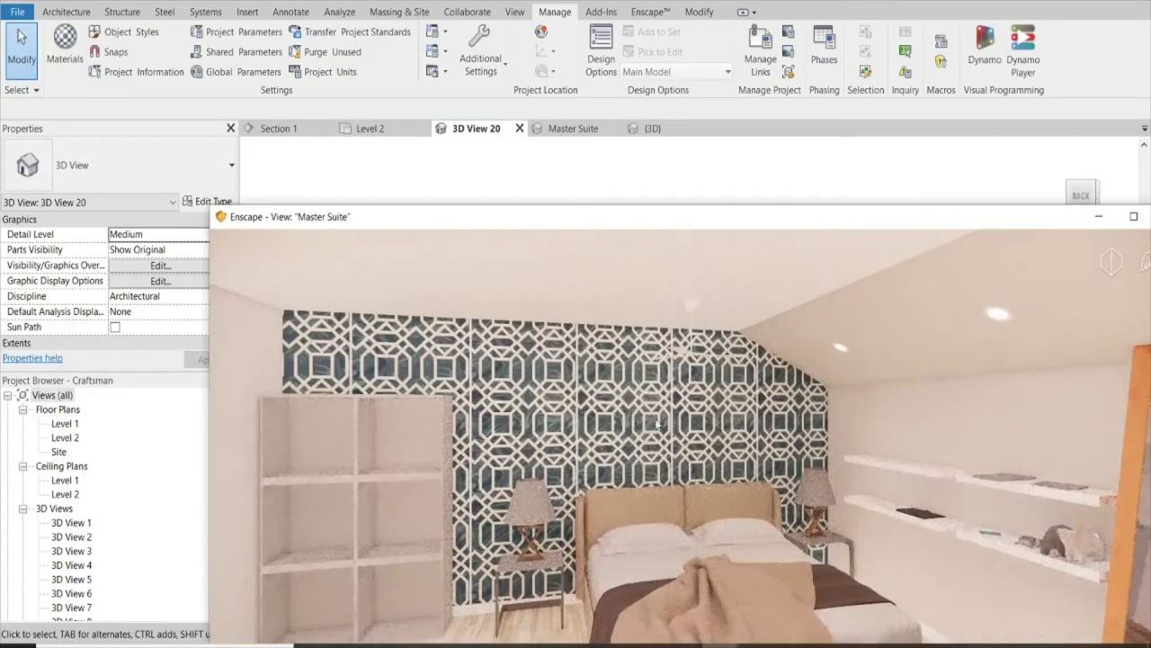
{"action": "left_click_drag", "start_coordinate": [689, 493], "coordinate": [540, 495]}
{"action": "mouse_move", "coordinate": [689, 441]}
{"action": "left_mouse_down"}
{"action": "mouse_move", "coordinate": [504, 396]}
{"action": "mouse_move", "coordinate": [737, 387]}
{"action": "left_mouse_up"}
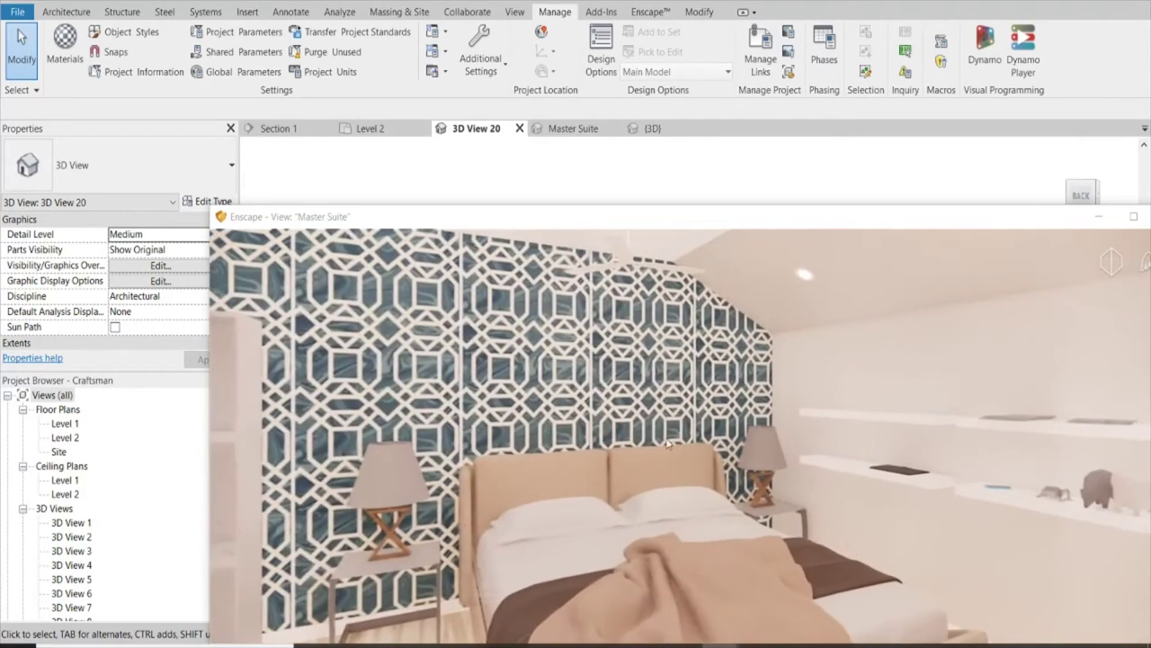
{"action": "left_click", "coordinate": [1097, 220]}
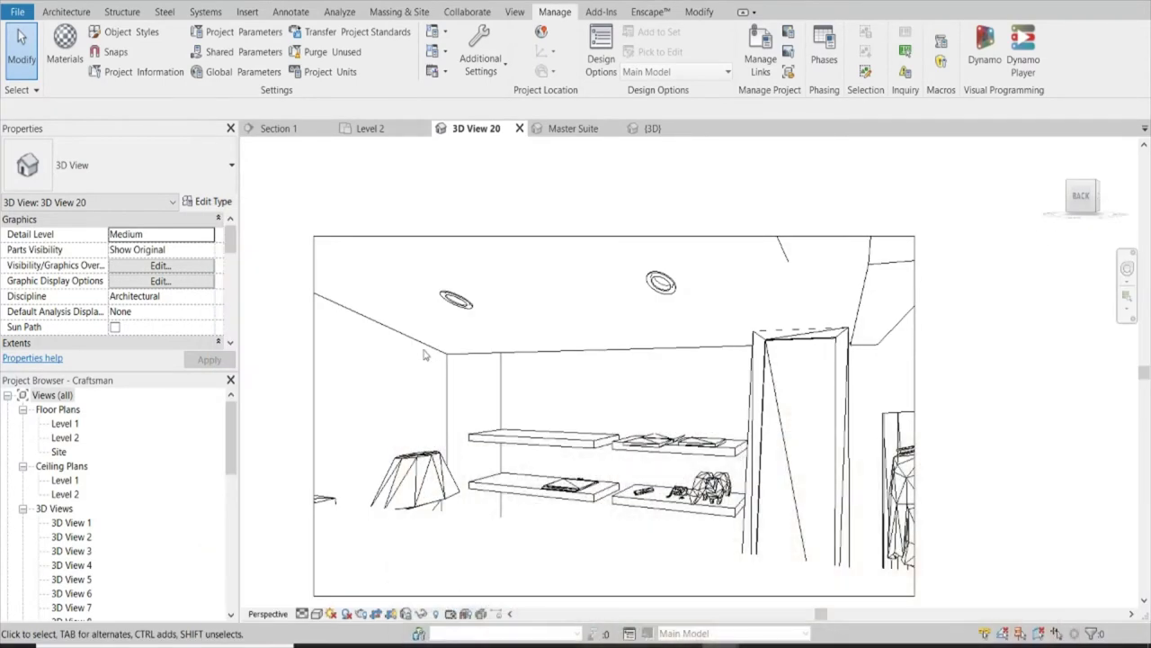
Step: Widen the 3D View 20 crop leftward, orbit the camera around the room, and start Paint (PT)
{"action": "left_click", "coordinate": [633, 237]}
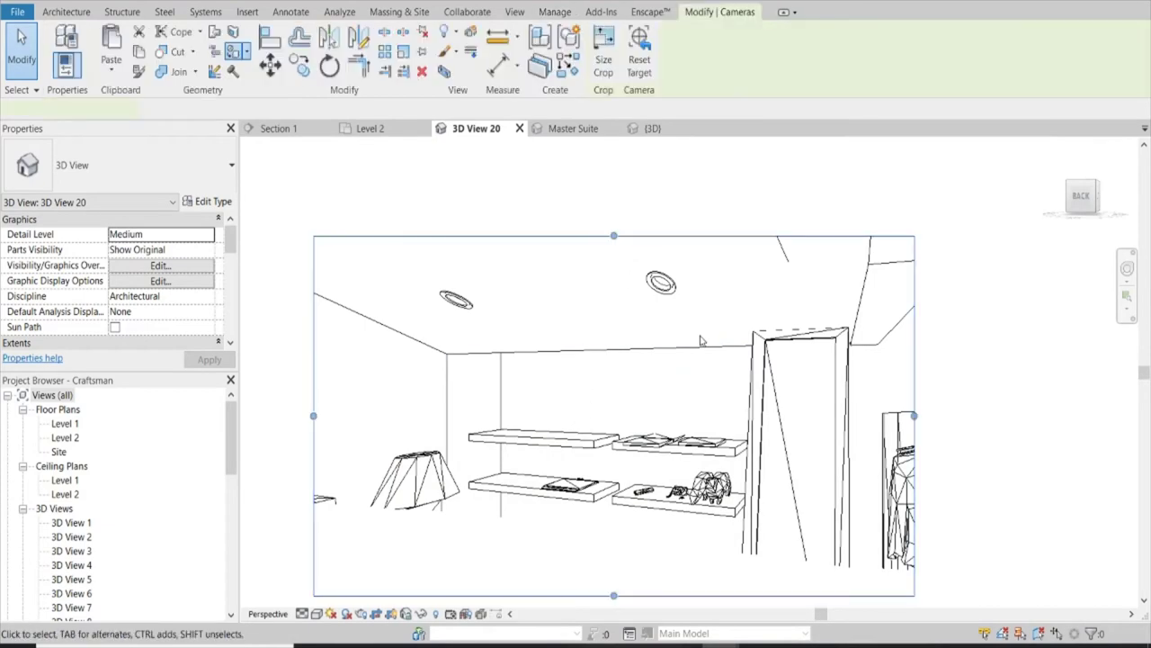
{"action": "scroll", "coordinate": [685, 286], "scroll_direction": "down", "scroll_amount": 3}
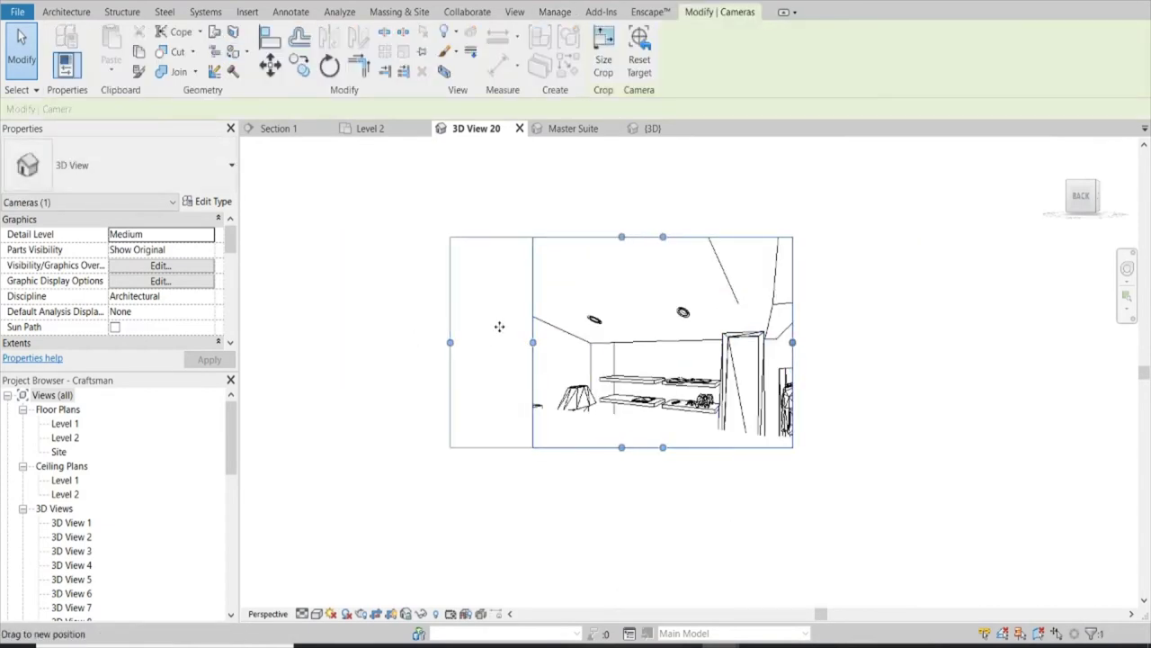
{"action": "left_click_drag", "start_coordinate": [499, 327], "coordinate": [450, 327]}
{"action": "left_click", "coordinate": [1126, 268]}
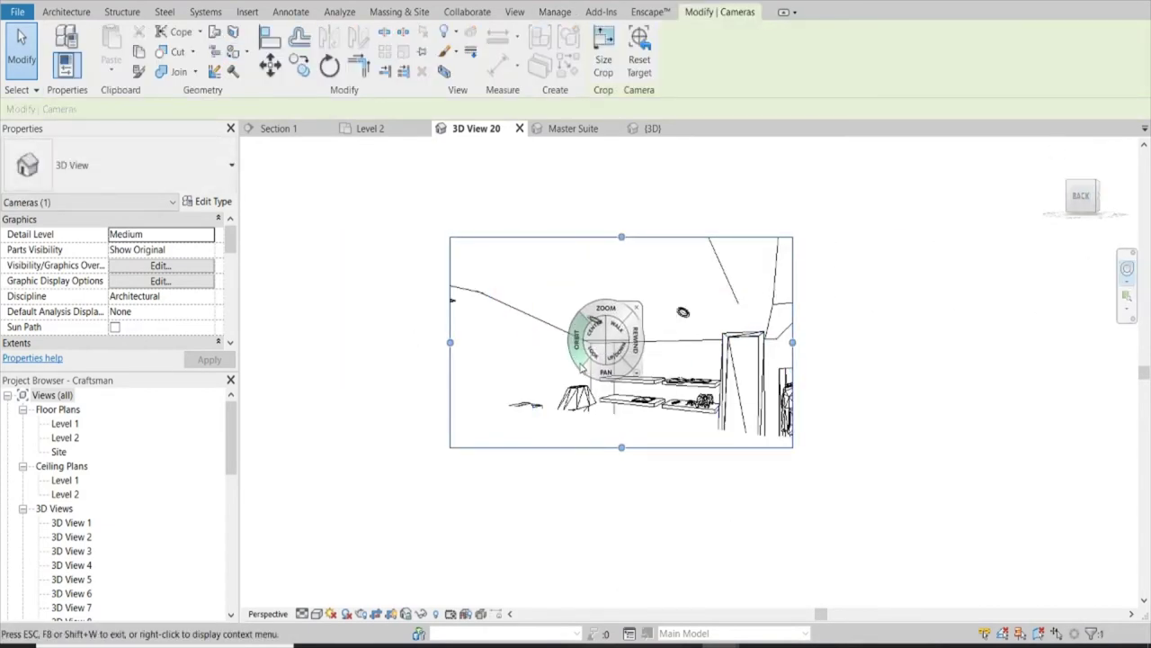
{"action": "left_click_drag", "start_coordinate": [581, 354], "coordinate": [525, 353]}
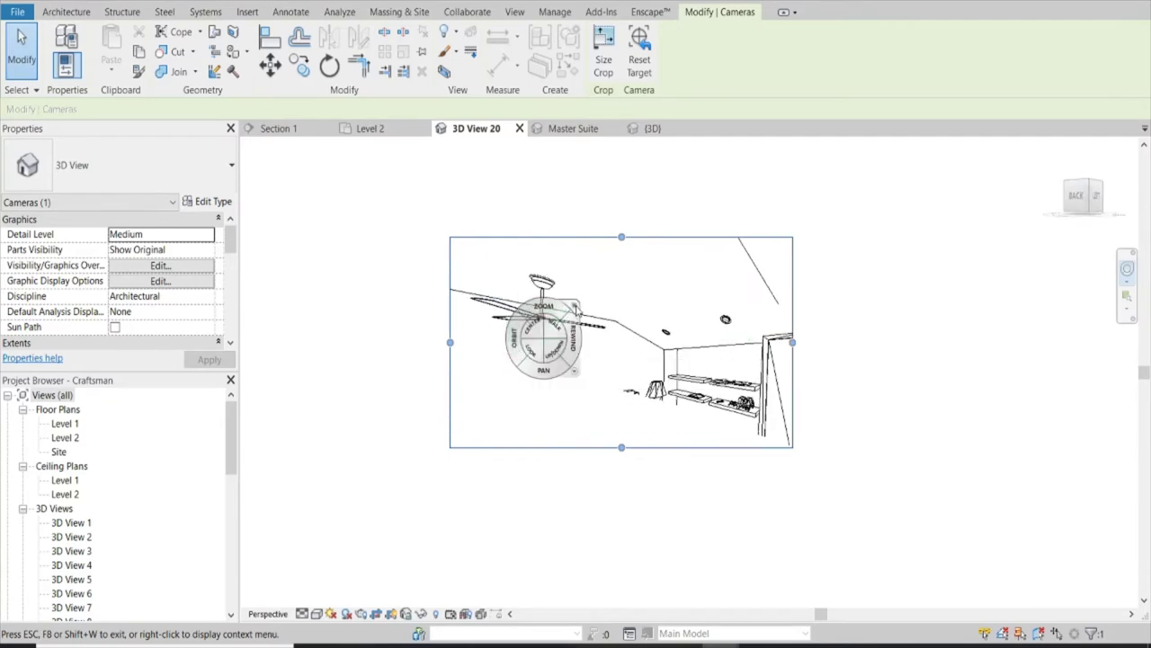
{"action": "left_click", "coordinate": [576, 308]}
{"action": "key", "text": "p"}
{"action": "key", "text": "t"}
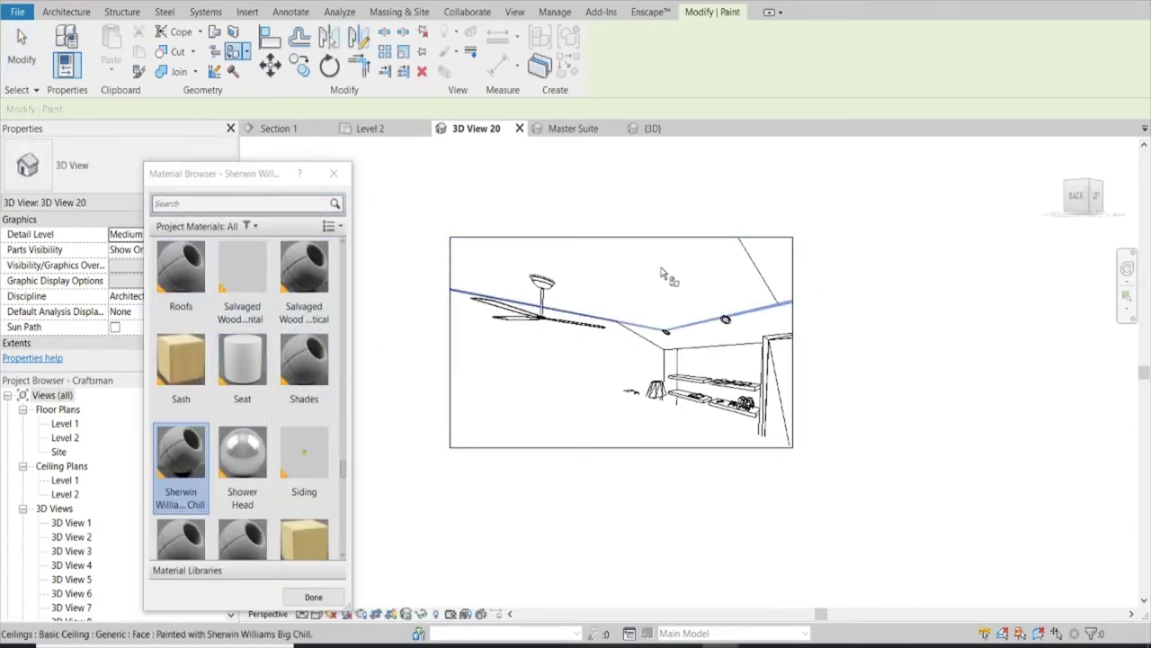
Step: Steer the 3D view past the ceiling fan until the bedroom walls come into view
{"action": "left_click", "coordinate": [1130, 271]}
{"action": "left_click", "coordinate": [644, 346]}
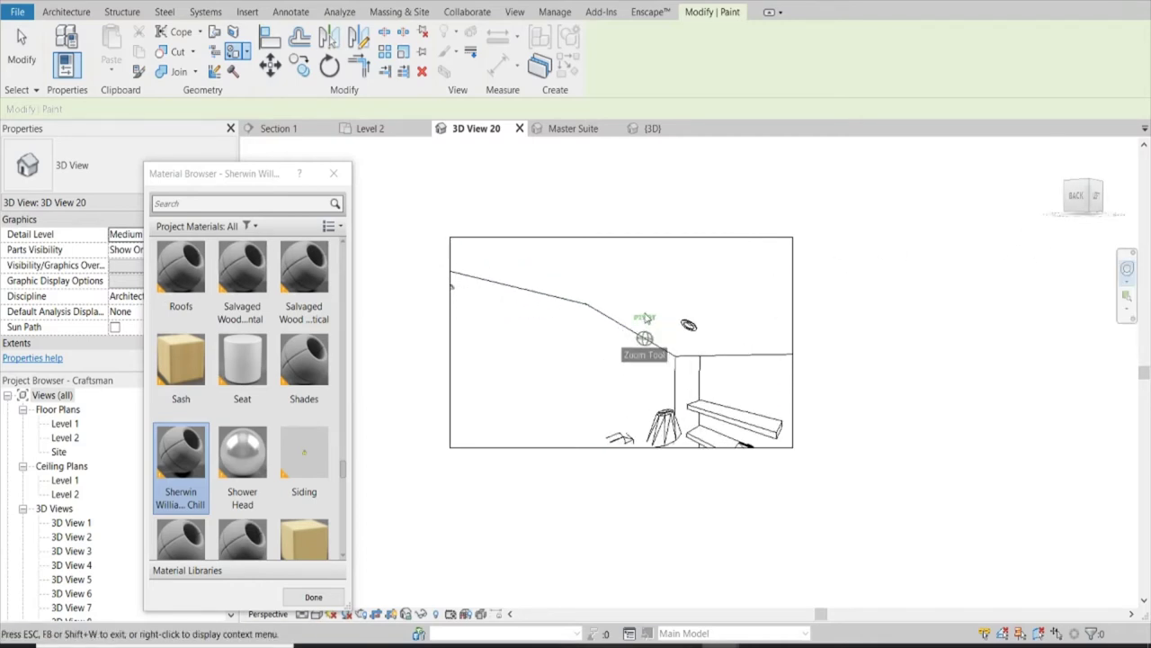
{"action": "left_click_drag", "start_coordinate": [641, 378], "coordinate": [656, 375]}
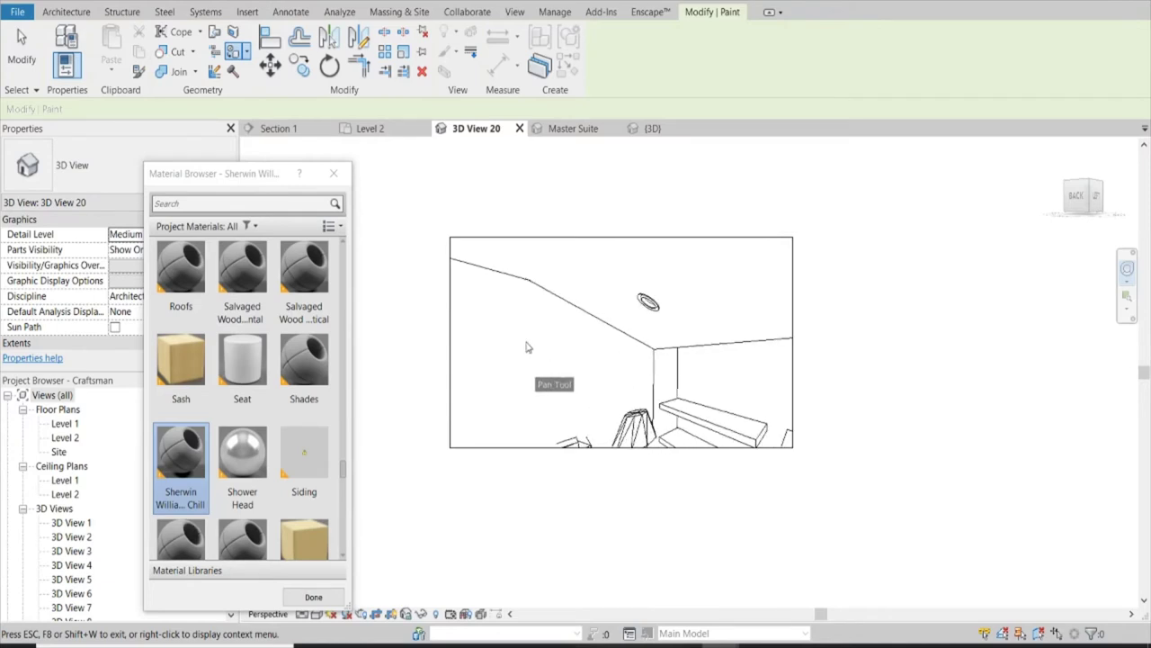
{"action": "left_click_drag", "start_coordinate": [528, 348], "coordinate": [505, 338]}
{"action": "mouse_move", "coordinate": [435, 324]}
{"action": "left_mouse_down"}
{"action": "mouse_move", "coordinate": [609, 347]}
{"action": "mouse_move", "coordinate": [633, 371]}
{"action": "left_mouse_up"}
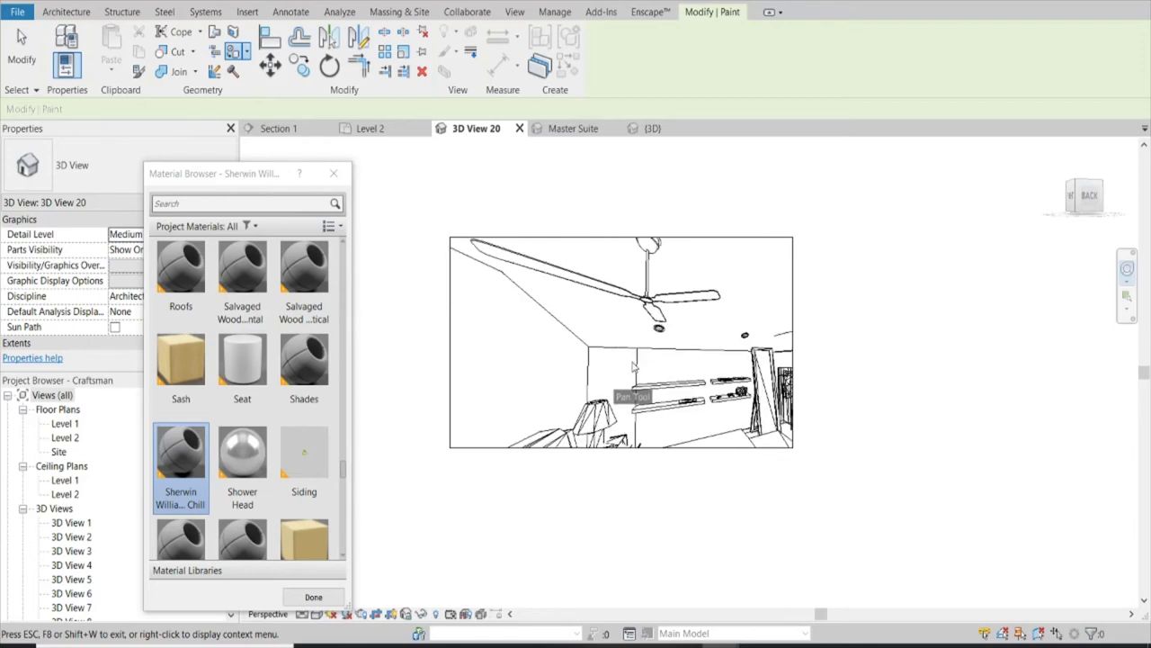
{"action": "left_click_drag", "start_coordinate": [630, 299], "coordinate": [609, 200]}
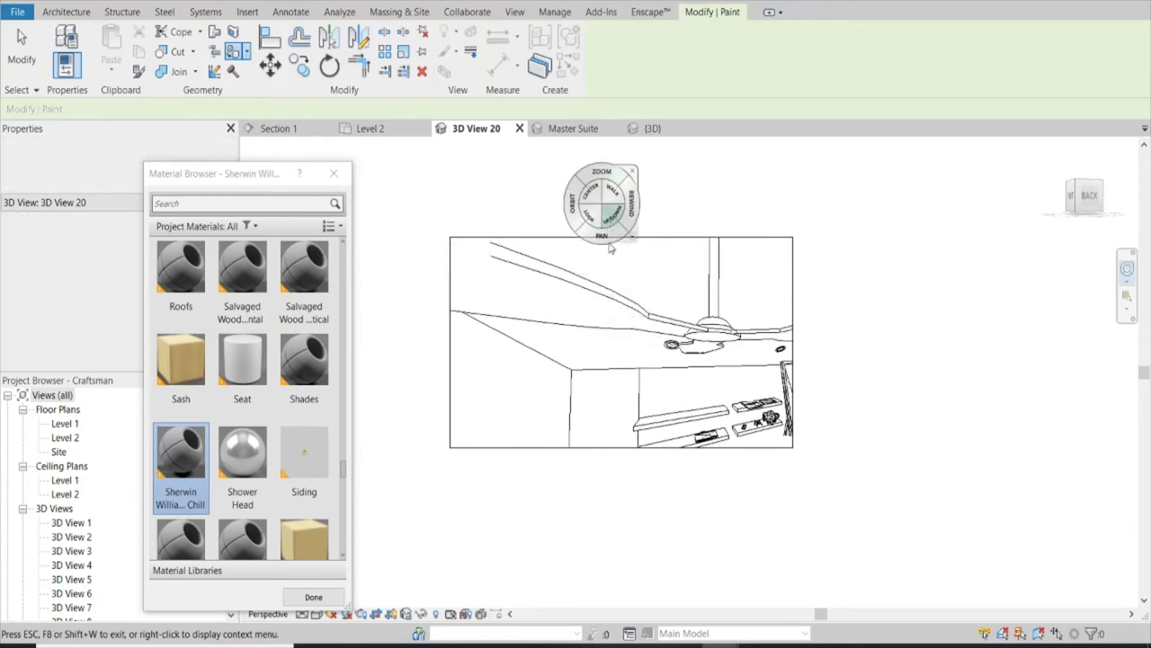
{"action": "left_click_drag", "start_coordinate": [607, 321], "coordinate": [576, 289]}
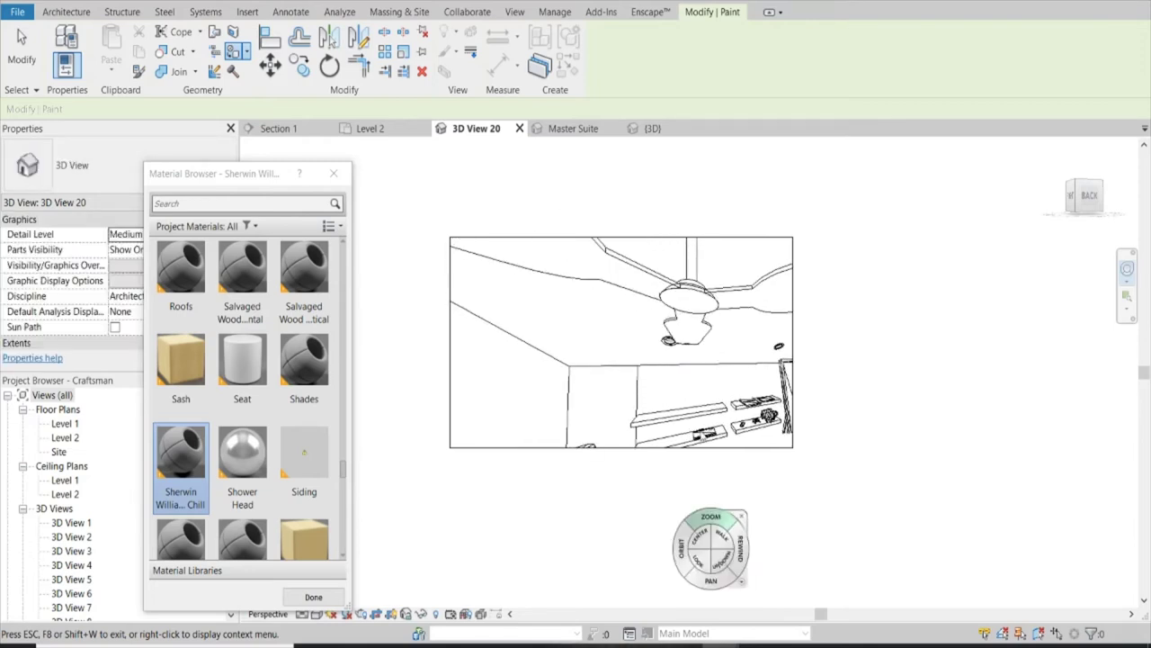
{"action": "mouse_move", "coordinate": [715, 341]}
{"action": "left_mouse_down"}
{"action": "mouse_move", "coordinate": [651, 299]}
{"action": "mouse_move", "coordinate": [696, 288]}
{"action": "left_mouse_up"}
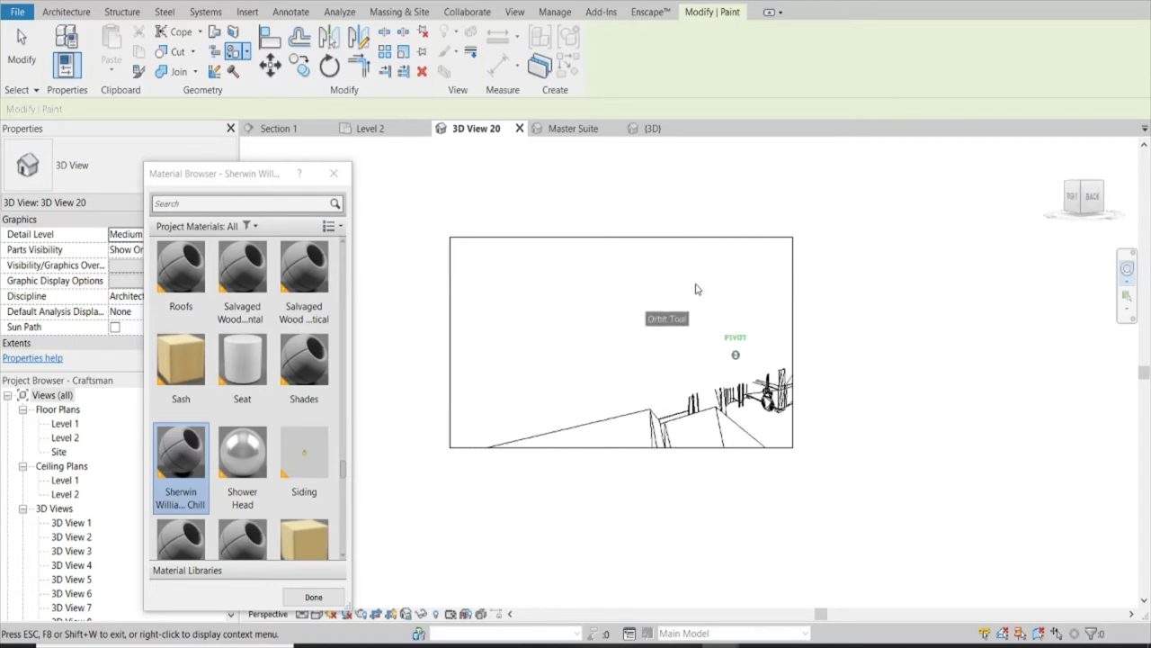
{"action": "mouse_move", "coordinate": [808, 286]}
{"action": "left_mouse_down"}
{"action": "mouse_move", "coordinate": [861, 274]}
{"action": "mouse_move", "coordinate": [841, 227]}
{"action": "left_mouse_up"}
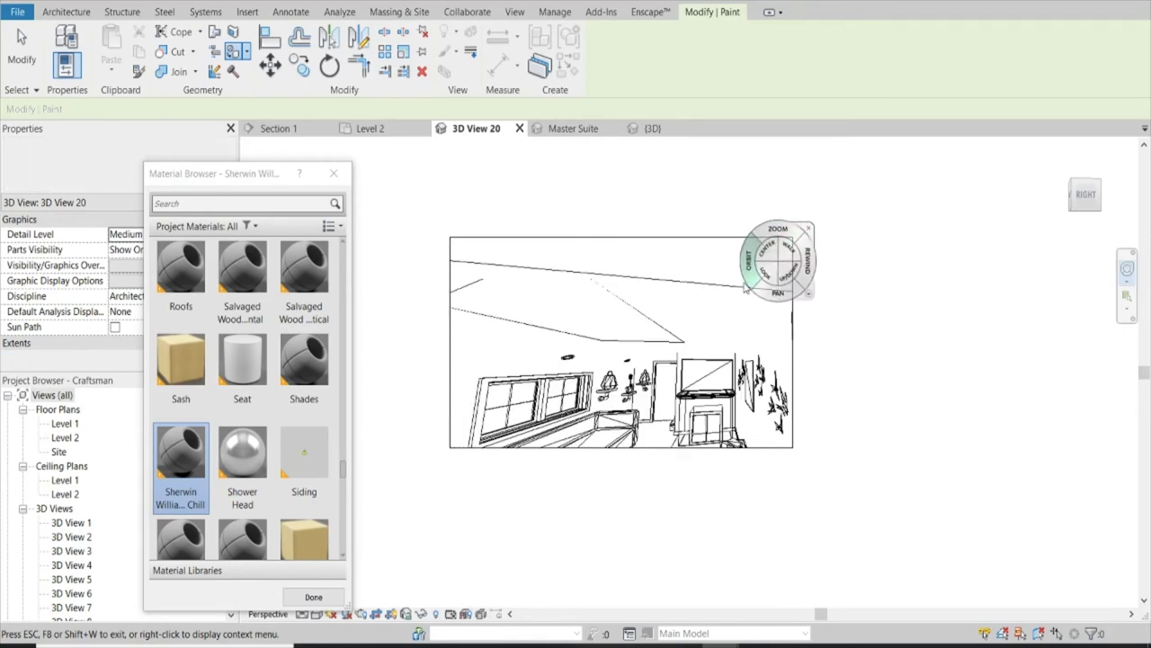
{"action": "left_click", "coordinate": [809, 231]}
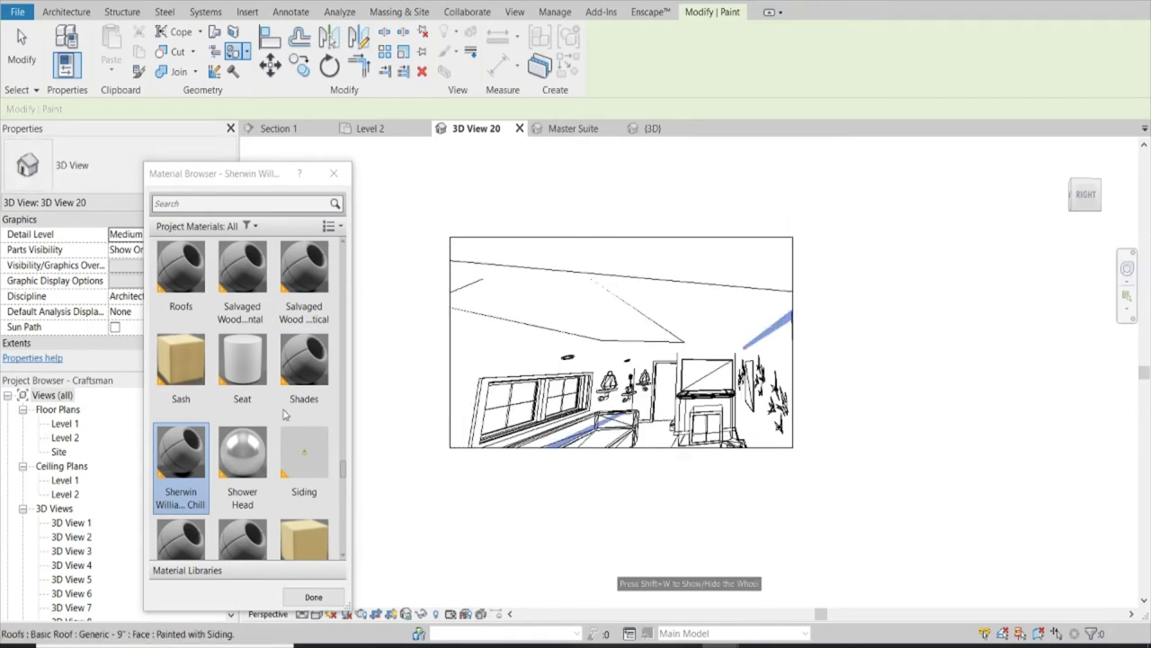
Step: Target the bedroom wall face instead of the roof for the Big Chill paint
{"action": "scroll", "coordinate": [593, 382], "scroll_direction": "up", "scroll_amount": 2}
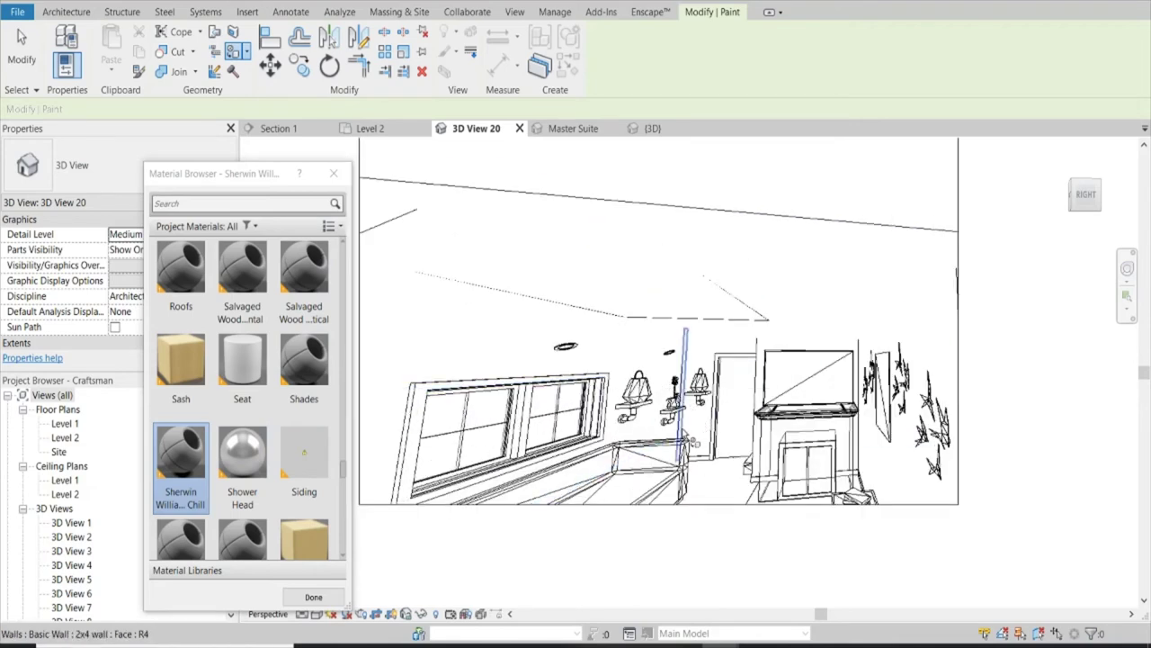
{"action": "key", "text": "Tab"}
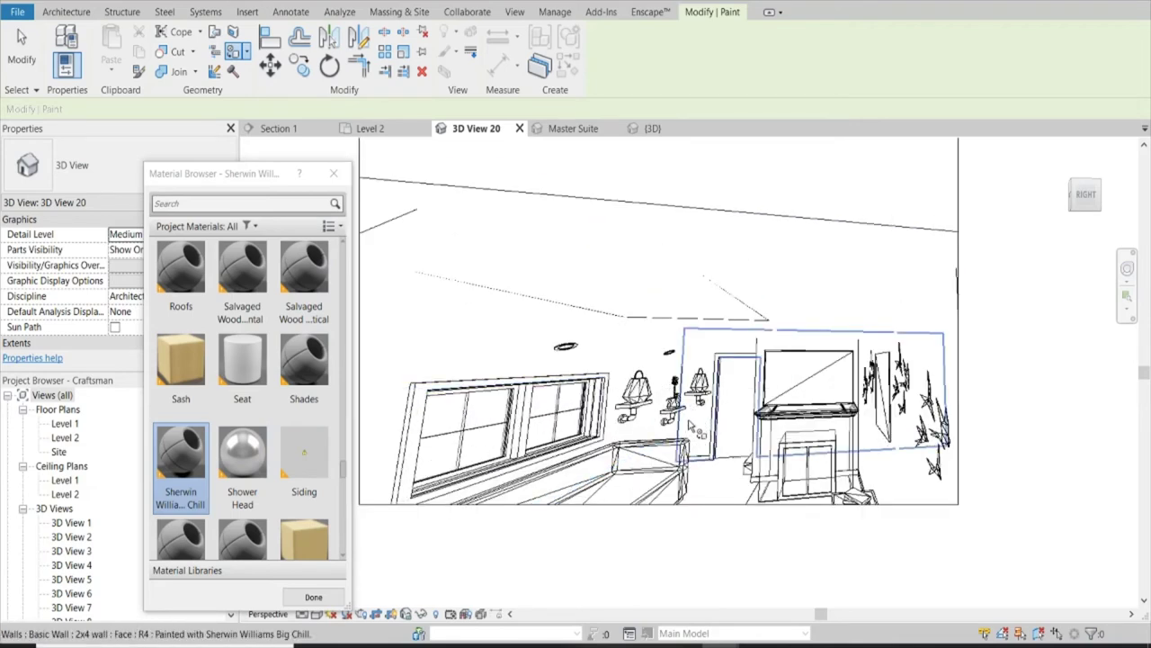
{"action": "scroll", "coordinate": [745, 370], "scroll_direction": "up", "scroll_amount": 2}
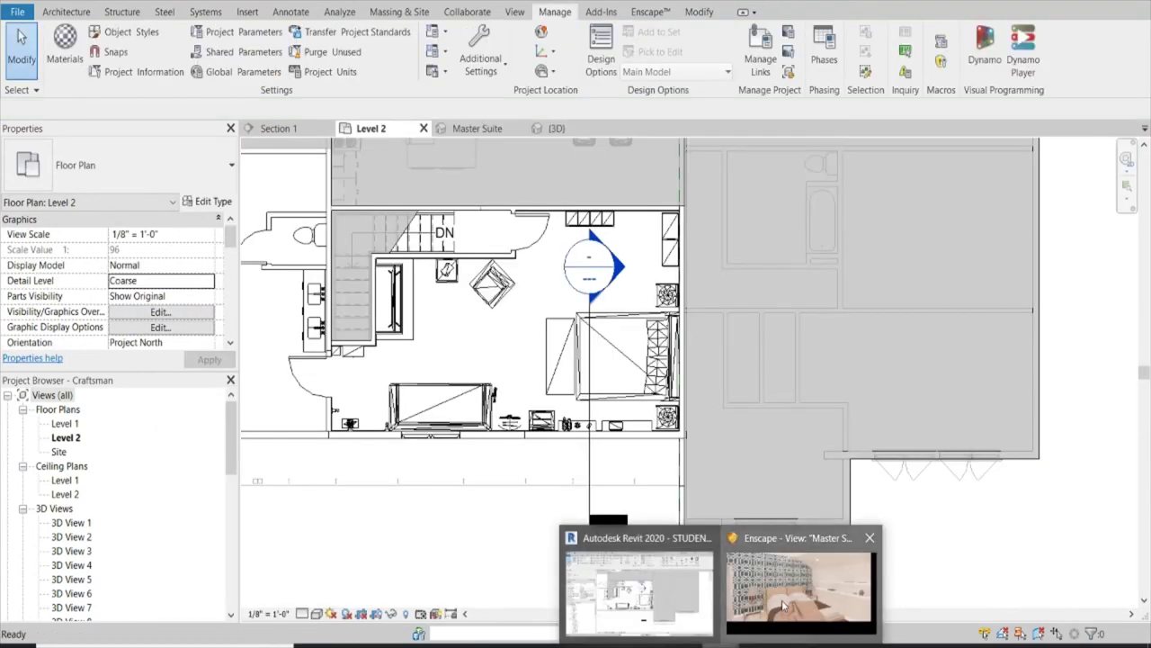
Step: Tour the maximized Enscape render past the wall art, shelving, fireplace and bed, then finish painting
{"action": "left_click", "coordinate": [781, 600]}
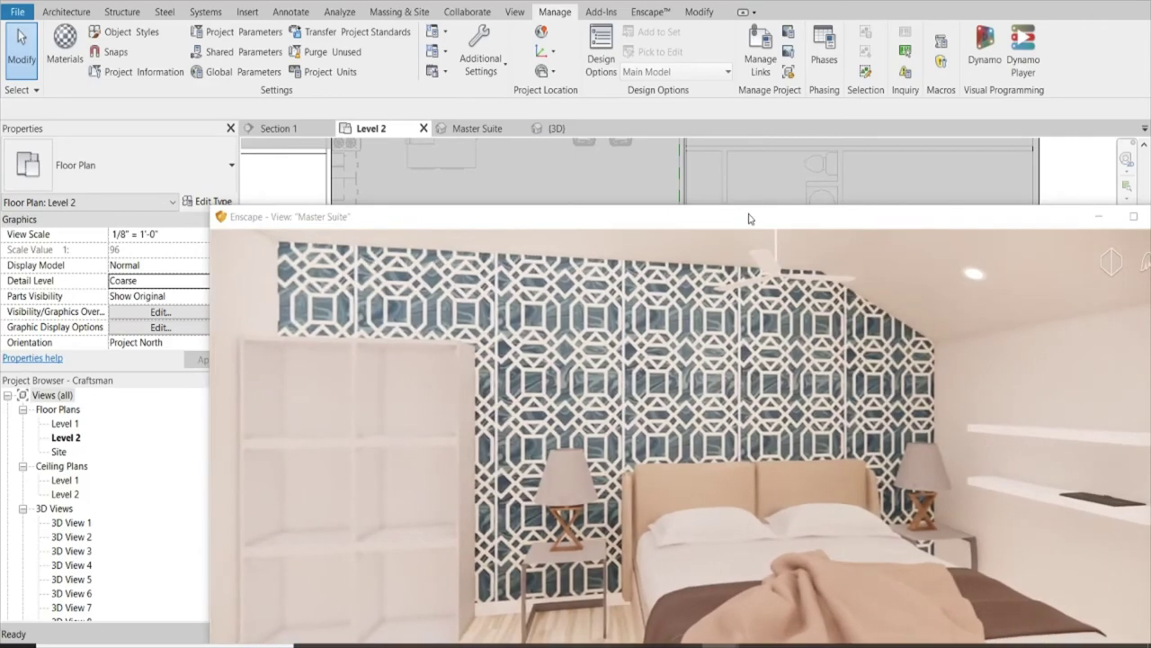
{"action": "double_click", "coordinate": [749, 219]}
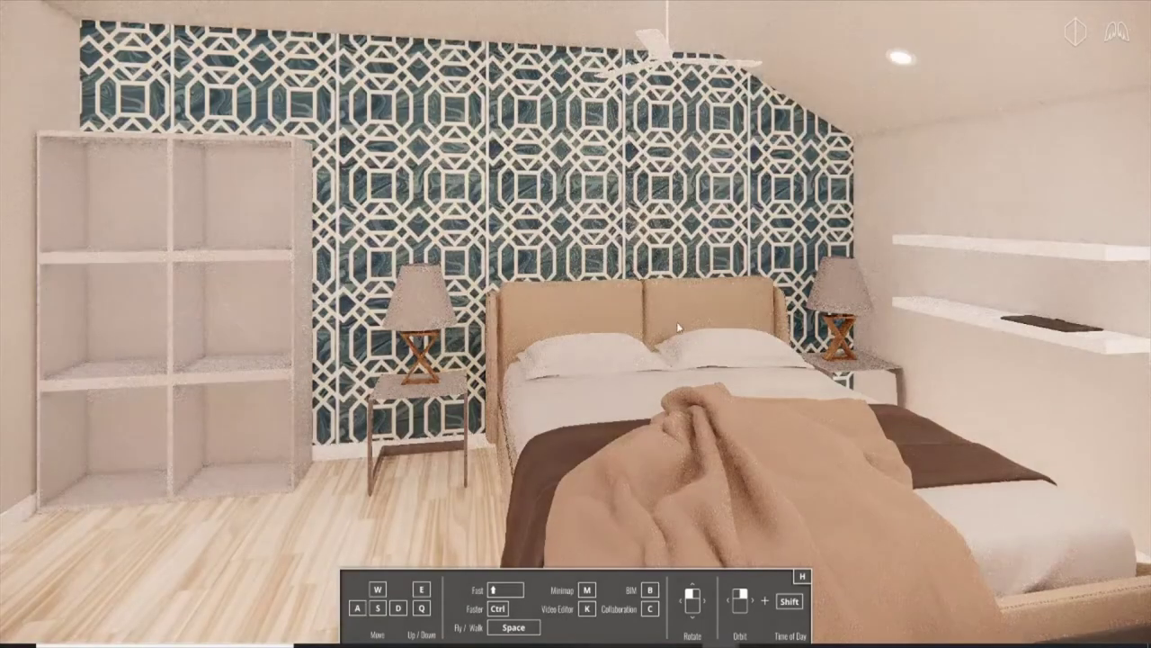
{"action": "left_click_drag", "start_coordinate": [676, 321], "coordinate": [900, 323]}
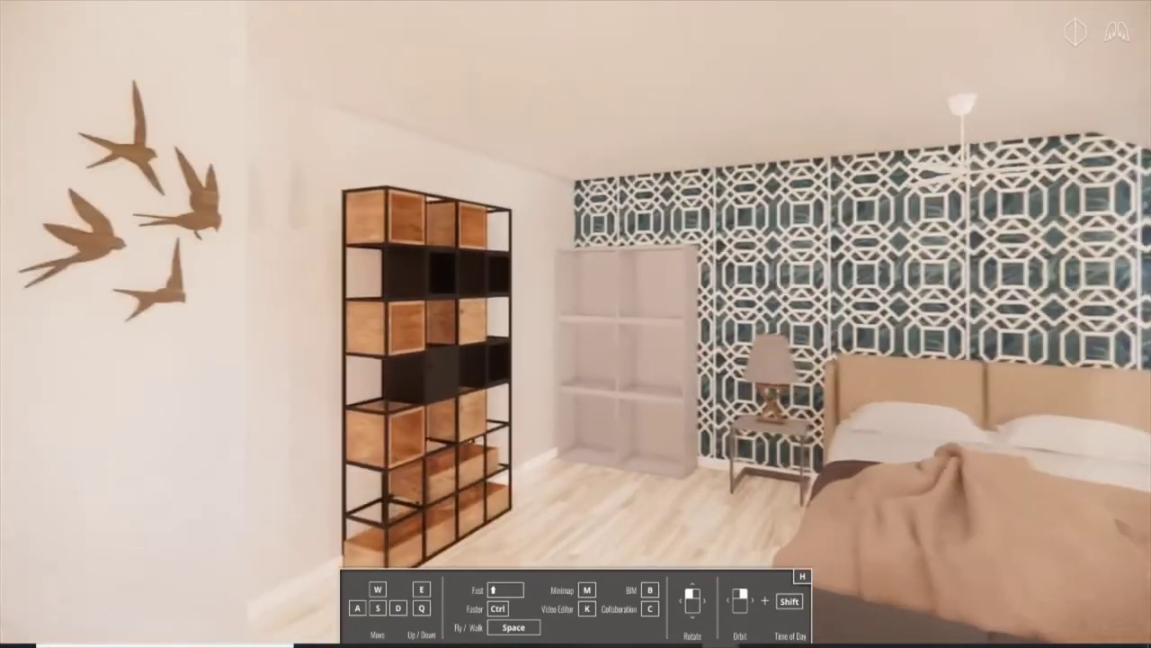
{"action": "left_click_drag", "start_coordinate": [604, 362], "coordinate": [726, 342]}
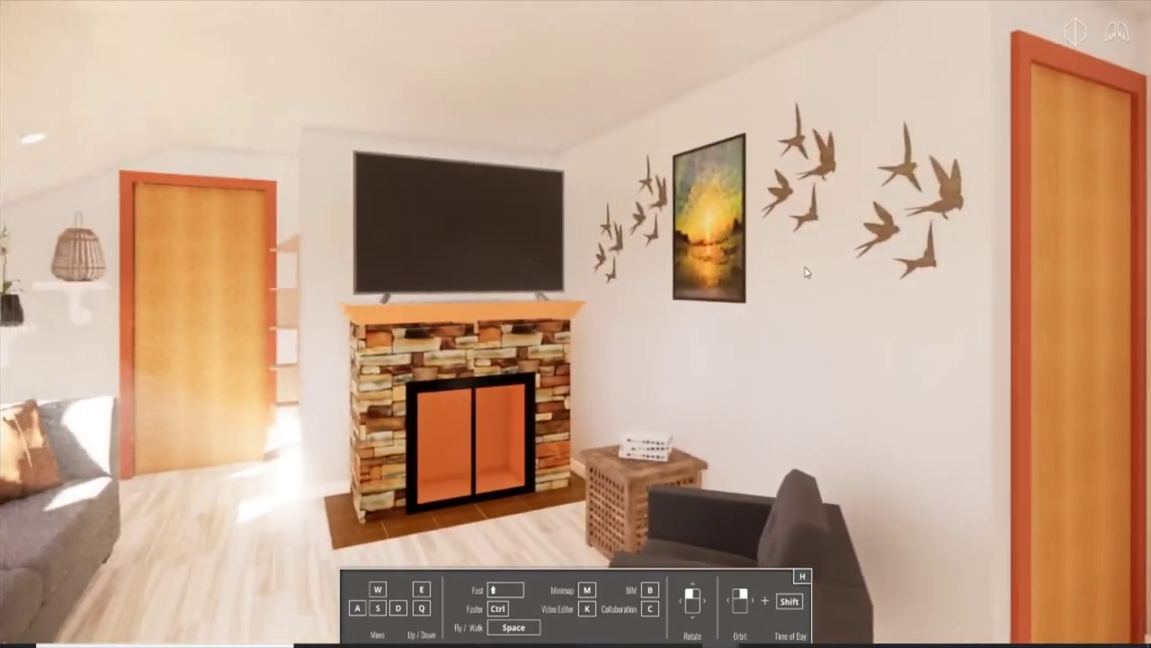
{"action": "left_click_drag", "start_coordinate": [726, 342], "coordinate": [944, 346]}
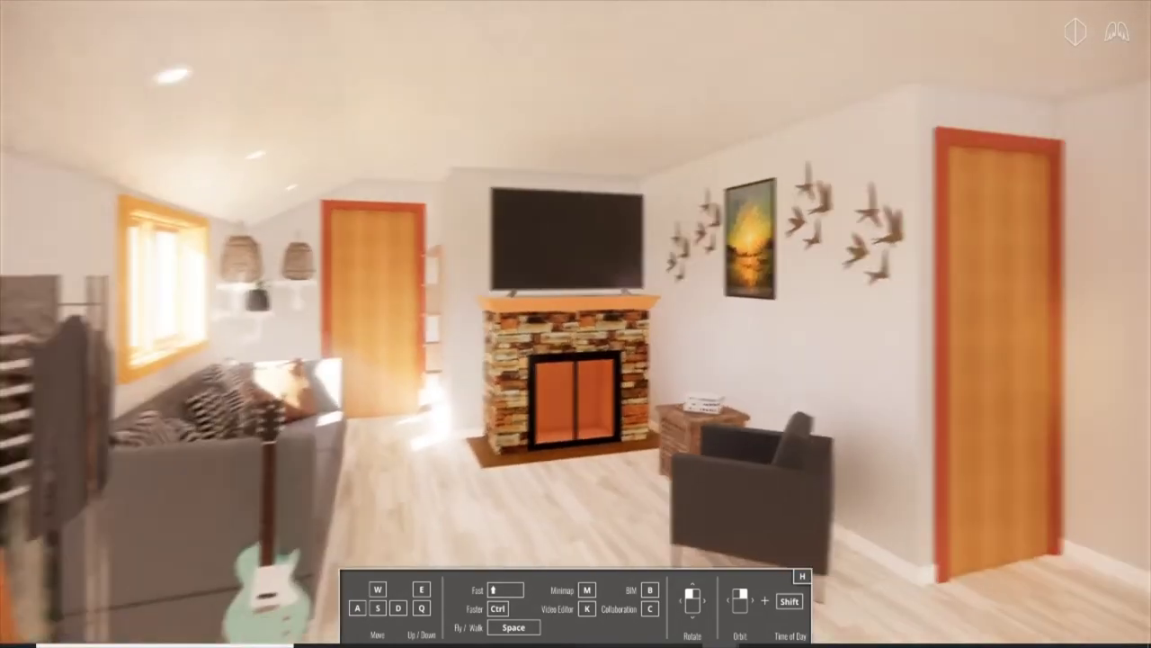
{"action": "left_click_drag", "start_coordinate": [720, 259], "coordinate": [854, 261]}
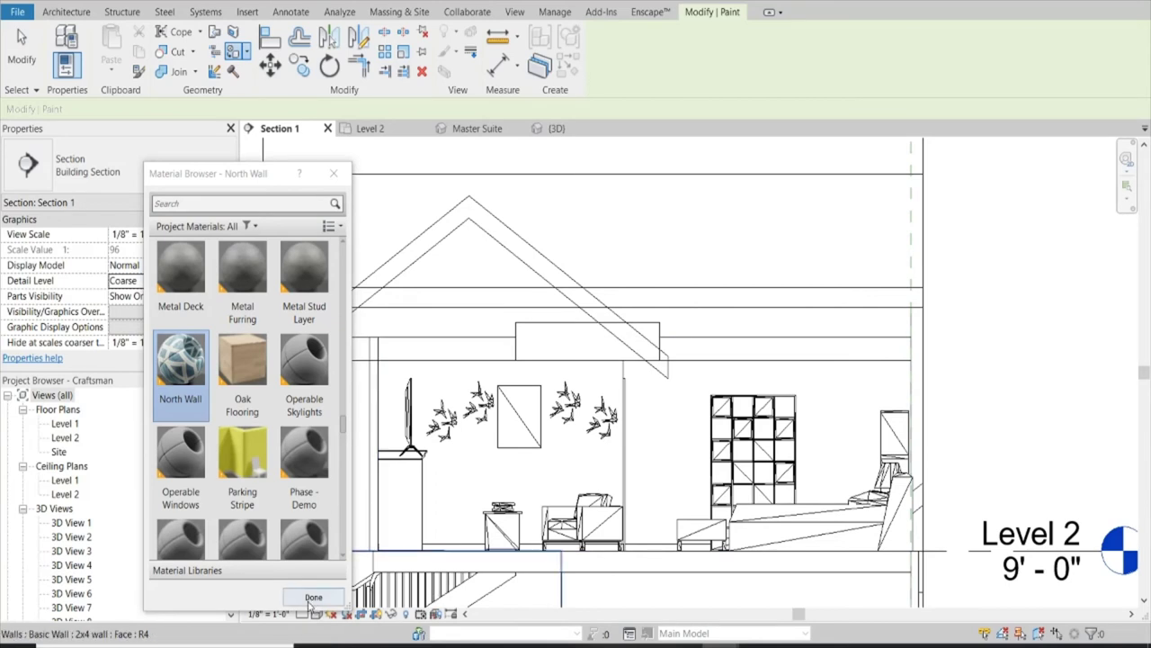
{"action": "key", "text": "Escape"}
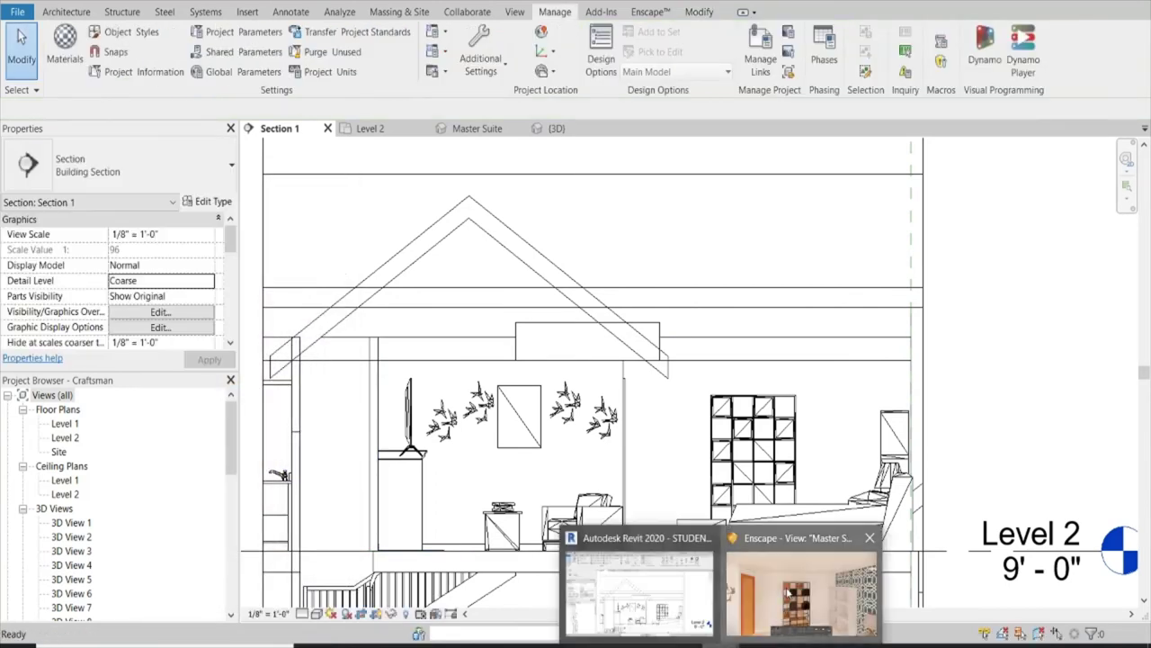
{"action": "left_click", "coordinate": [765, 598]}
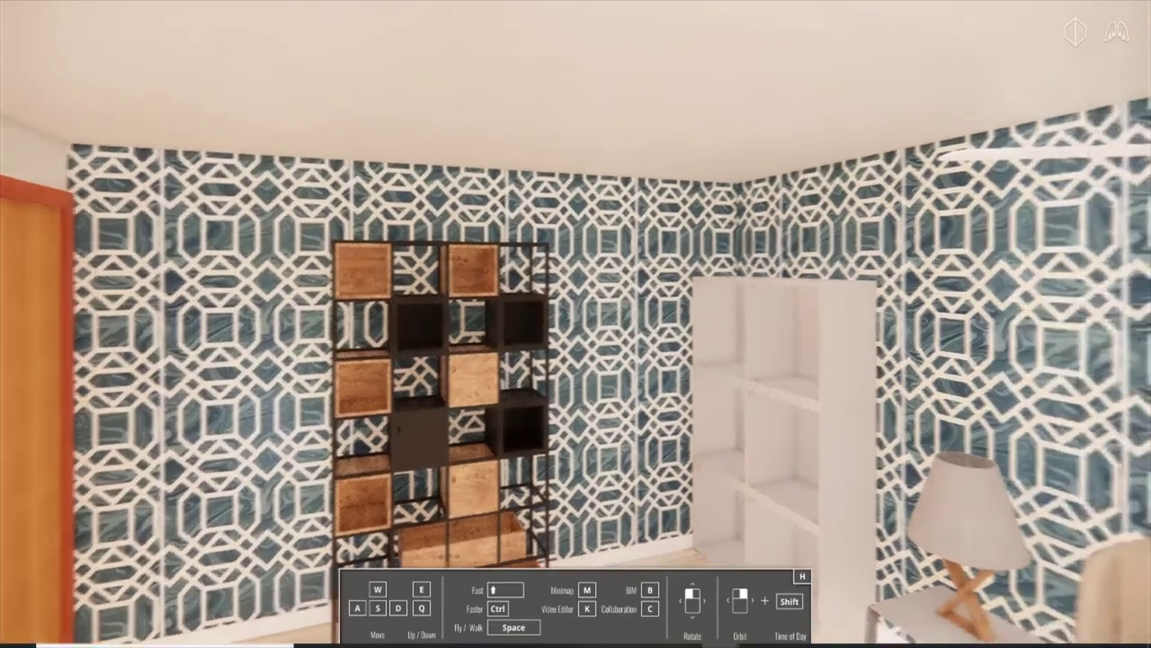